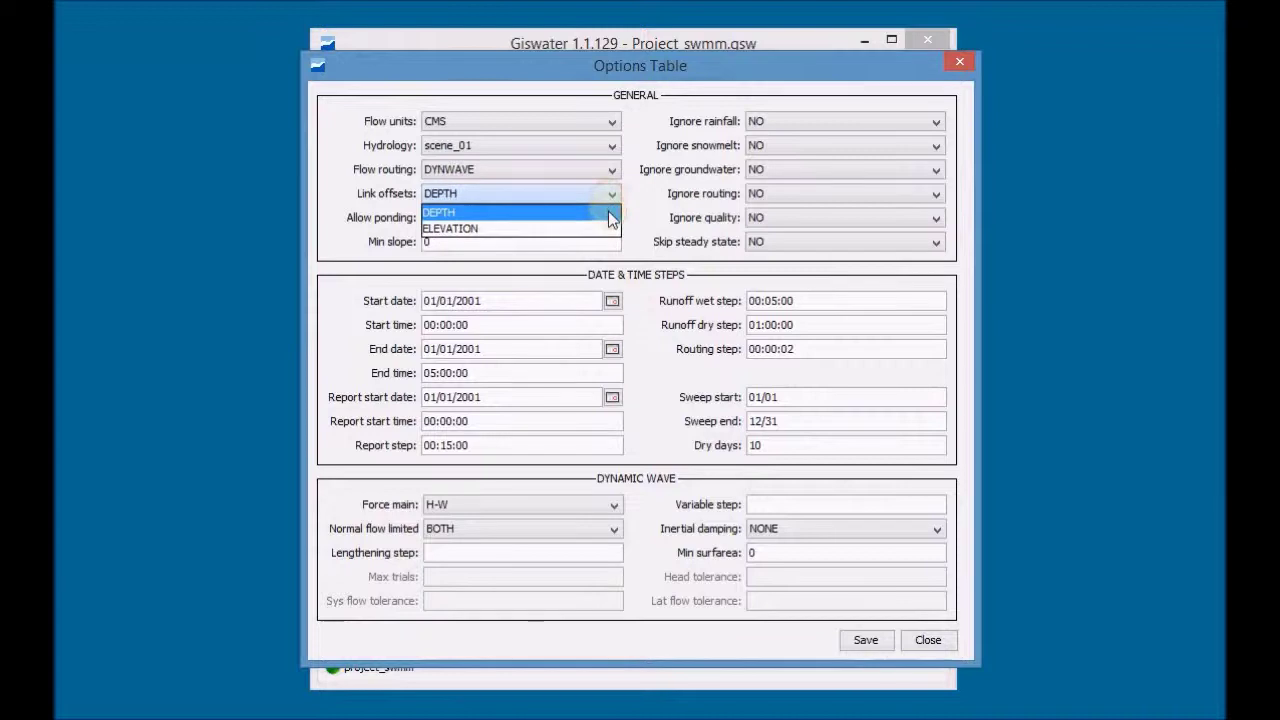
Keep link offsets DEPTH and ponding YES; set Ignore snowmelt, groundwater and quality to YES
{"action": "left_click", "coordinate": [610, 213]}
{"action": "left_click", "coordinate": [611, 221]}
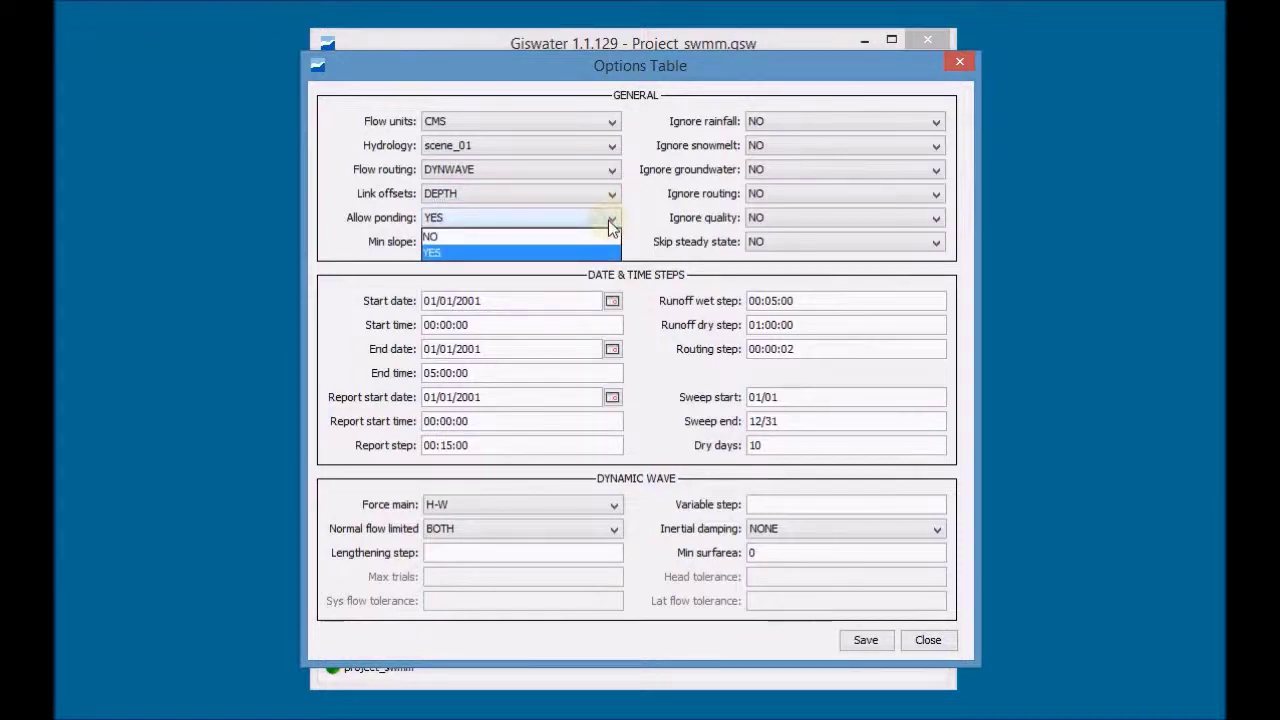
{"action": "left_click", "coordinate": [607, 253]}
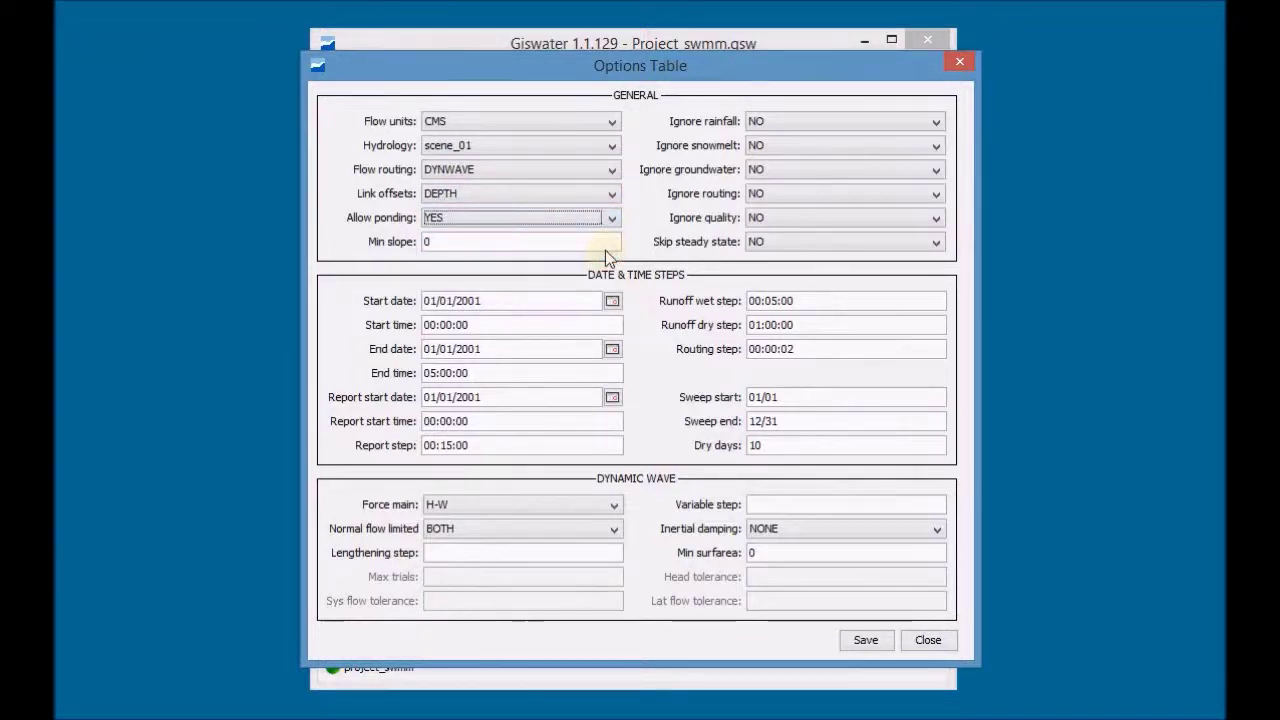
{"action": "left_click", "coordinate": [863, 144]}
{"action": "left_click", "coordinate": [857, 177]}
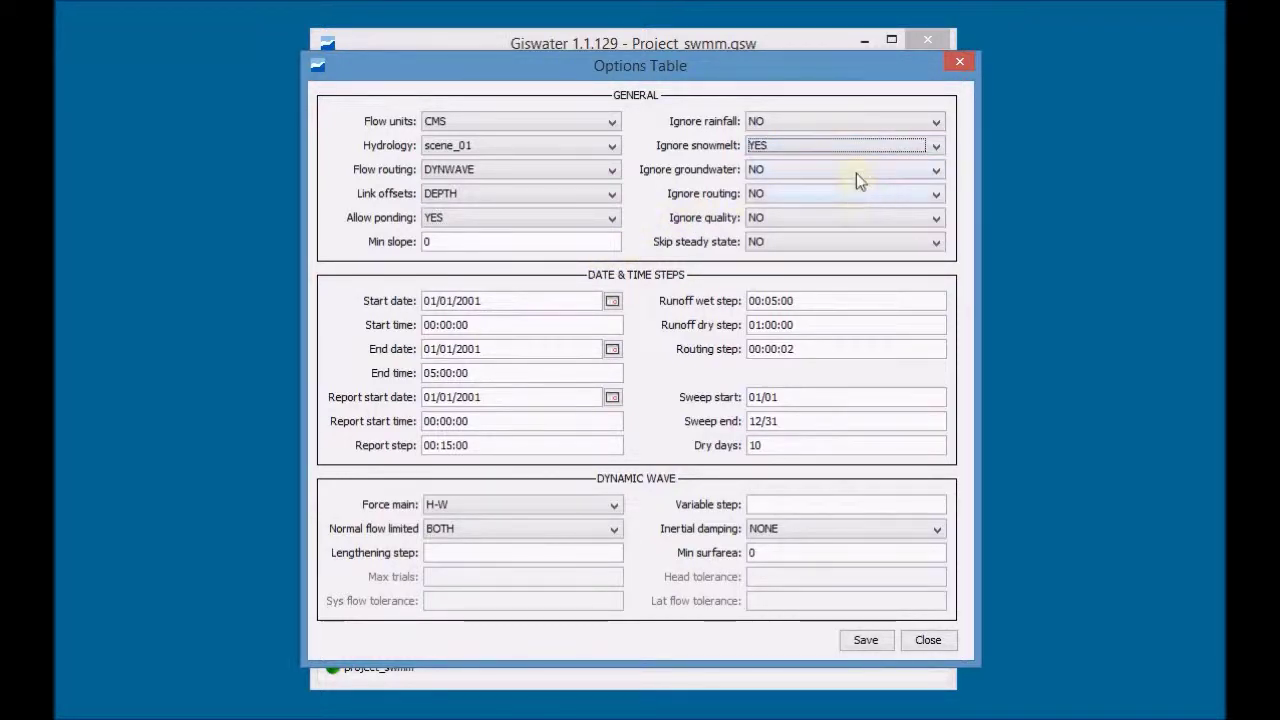
{"action": "left_click", "coordinate": [856, 171]}
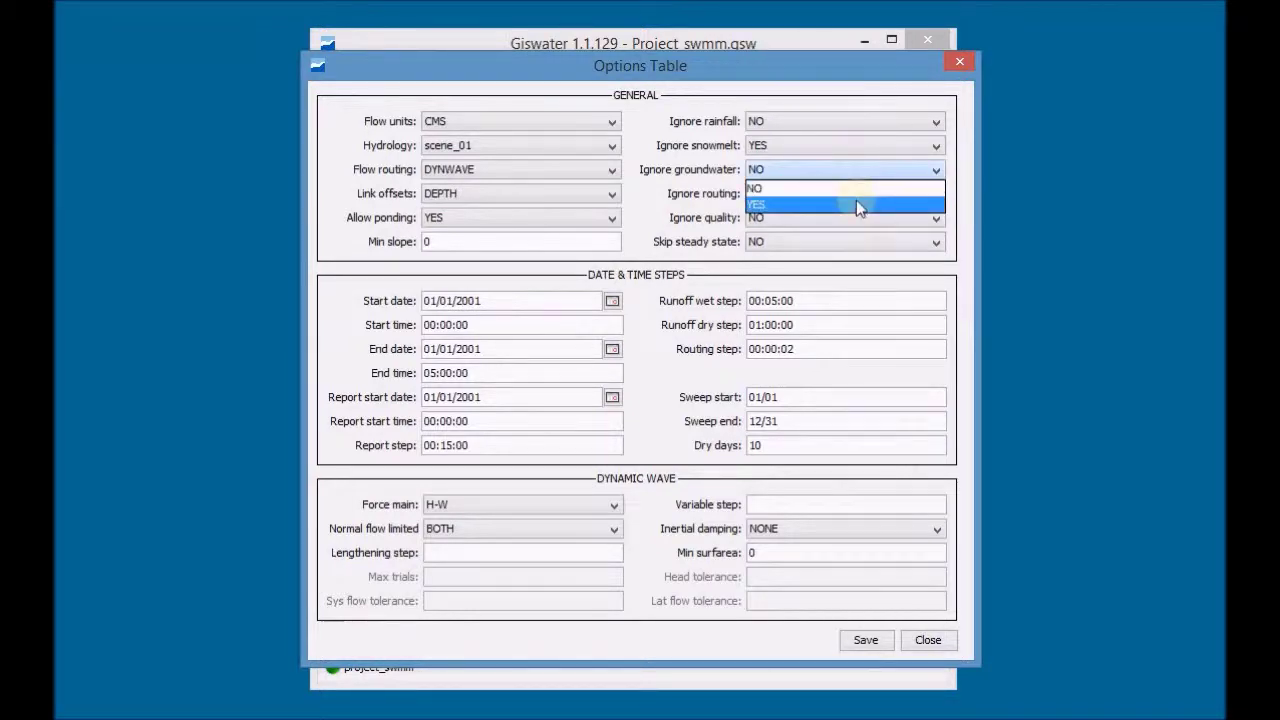
{"action": "left_click", "coordinate": [856, 203]}
{"action": "left_click", "coordinate": [853, 217]}
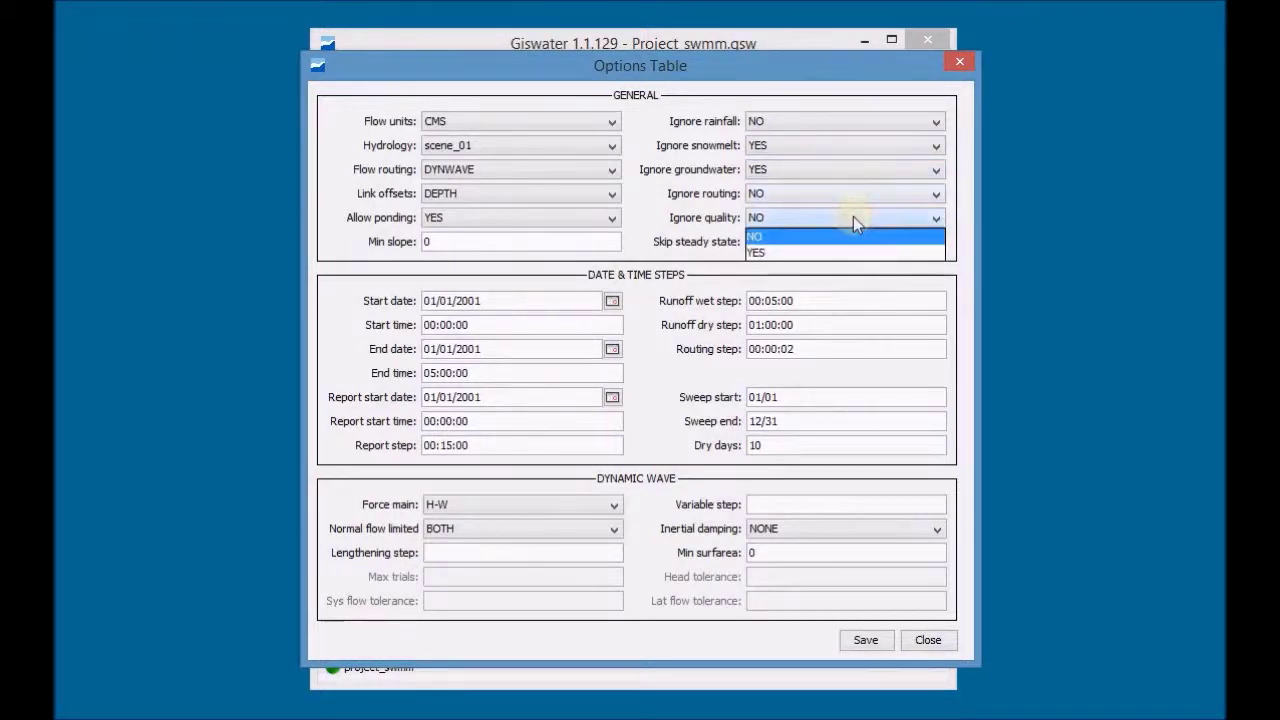
{"action": "left_click", "coordinate": [849, 248]}
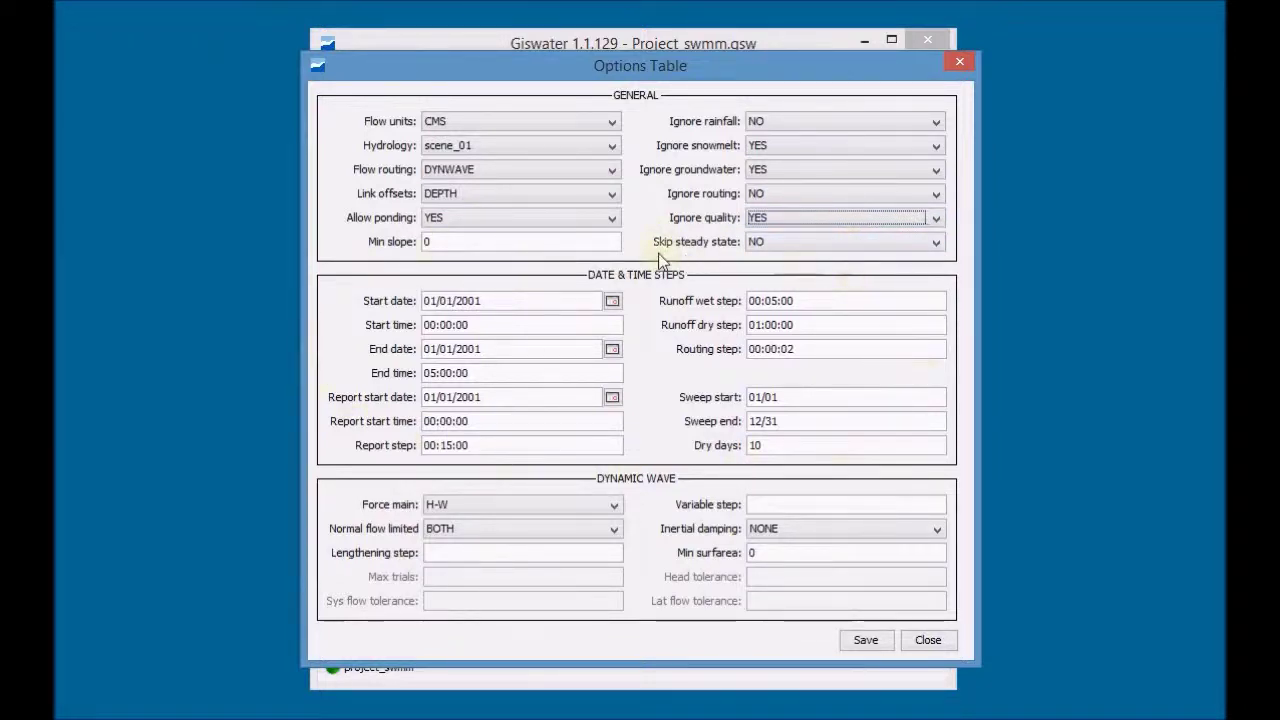
Keep start, end and report start dates at 1 January 2001 and set report step to 00:05:00
{"action": "left_click", "coordinate": [612, 300]}
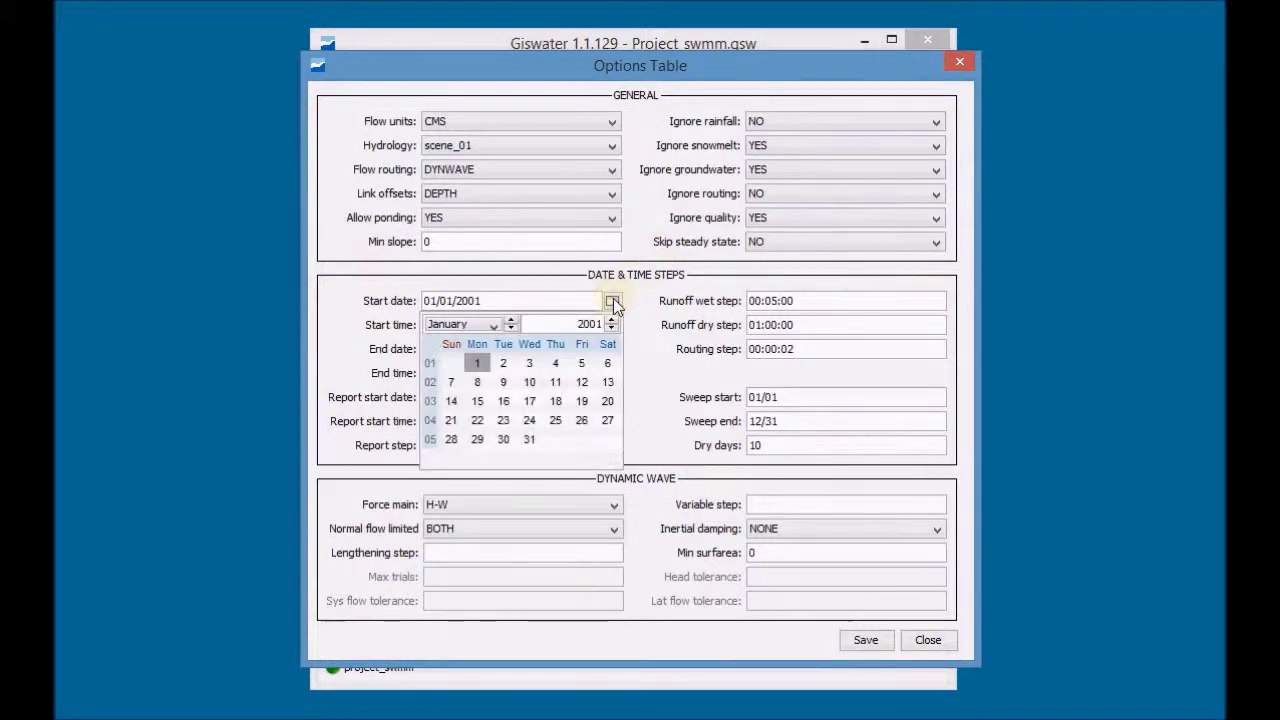
{"action": "left_click", "coordinate": [477, 364]}
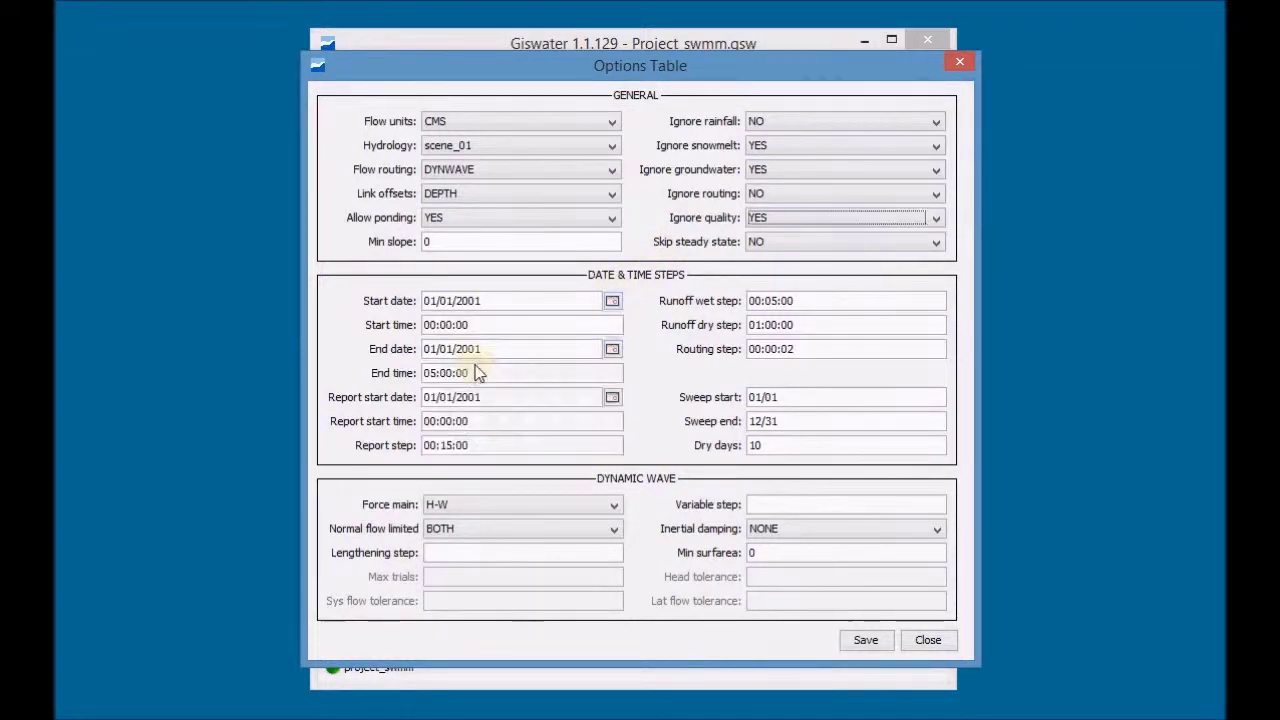
{"action": "left_click", "coordinate": [612, 349]}
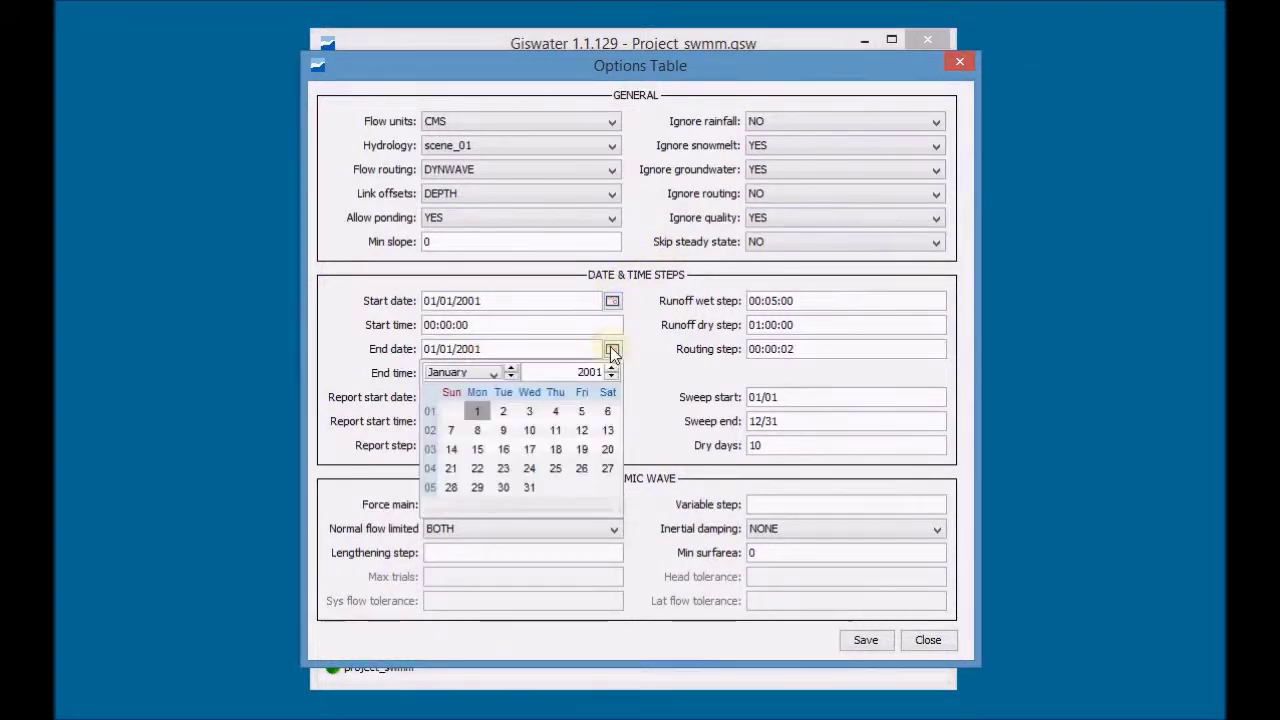
{"action": "left_click", "coordinate": [477, 411]}
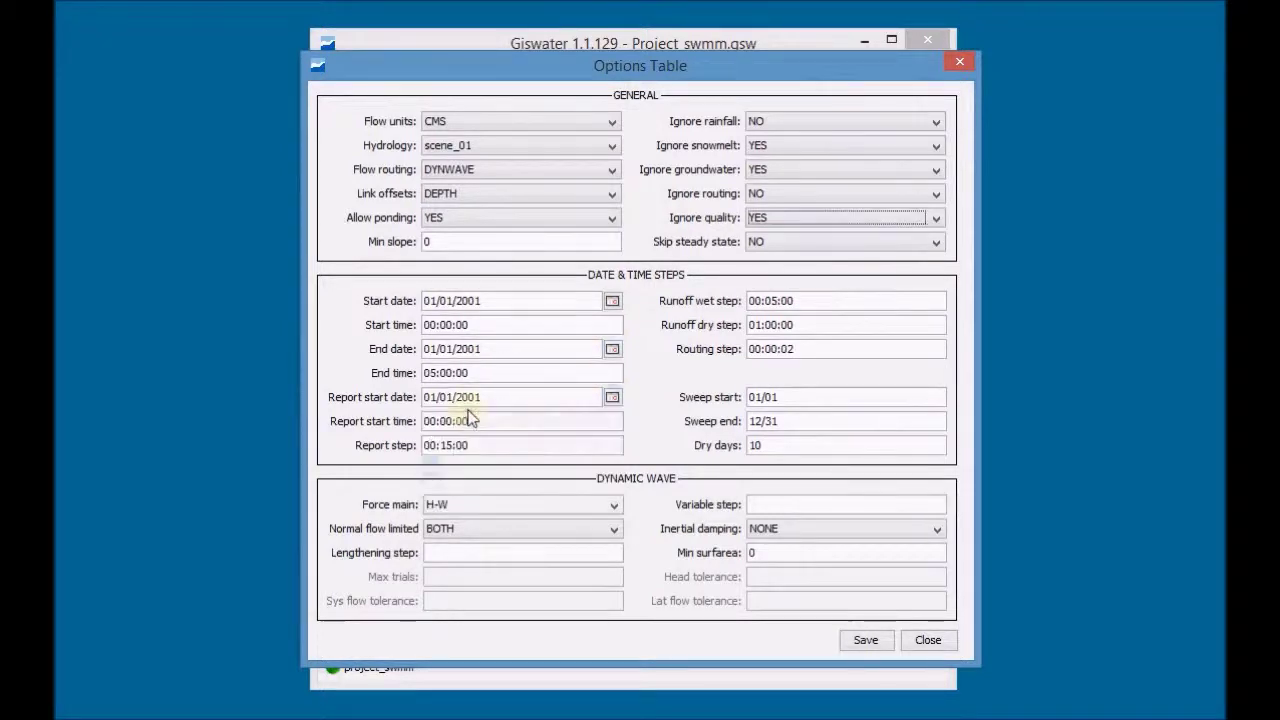
{"action": "left_click", "coordinate": [612, 397]}
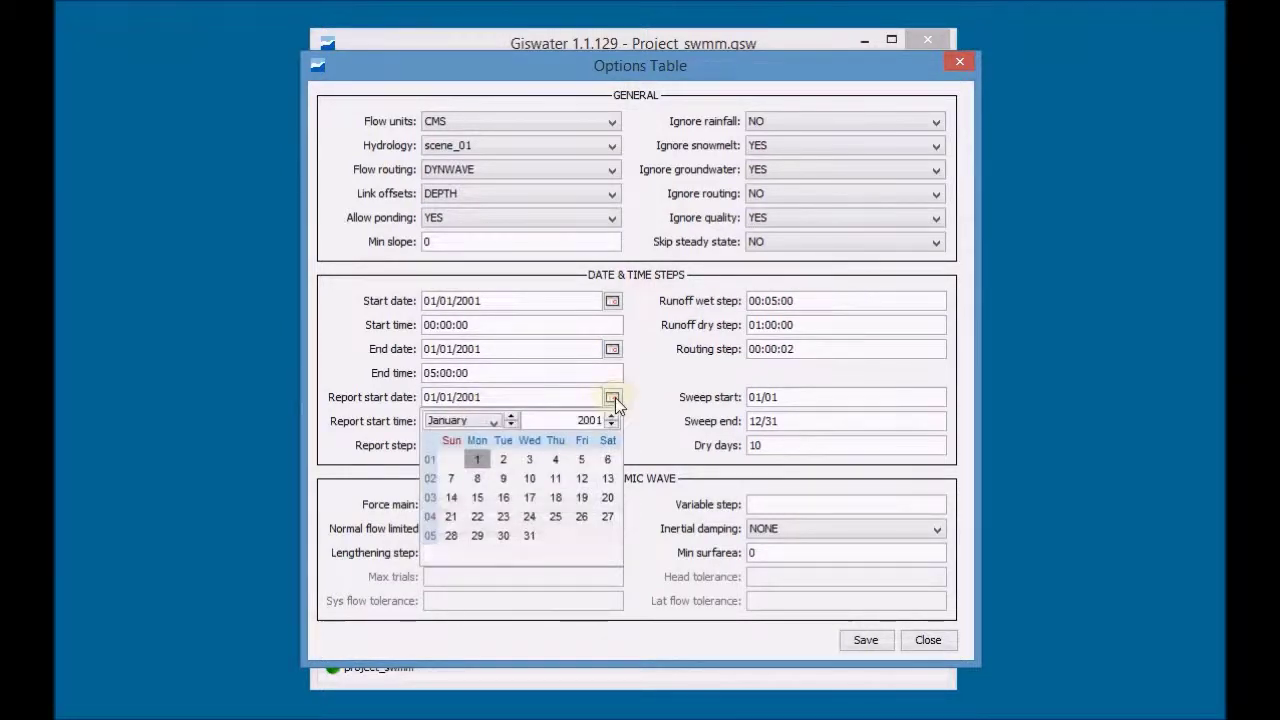
{"action": "left_click", "coordinate": [477, 459]}
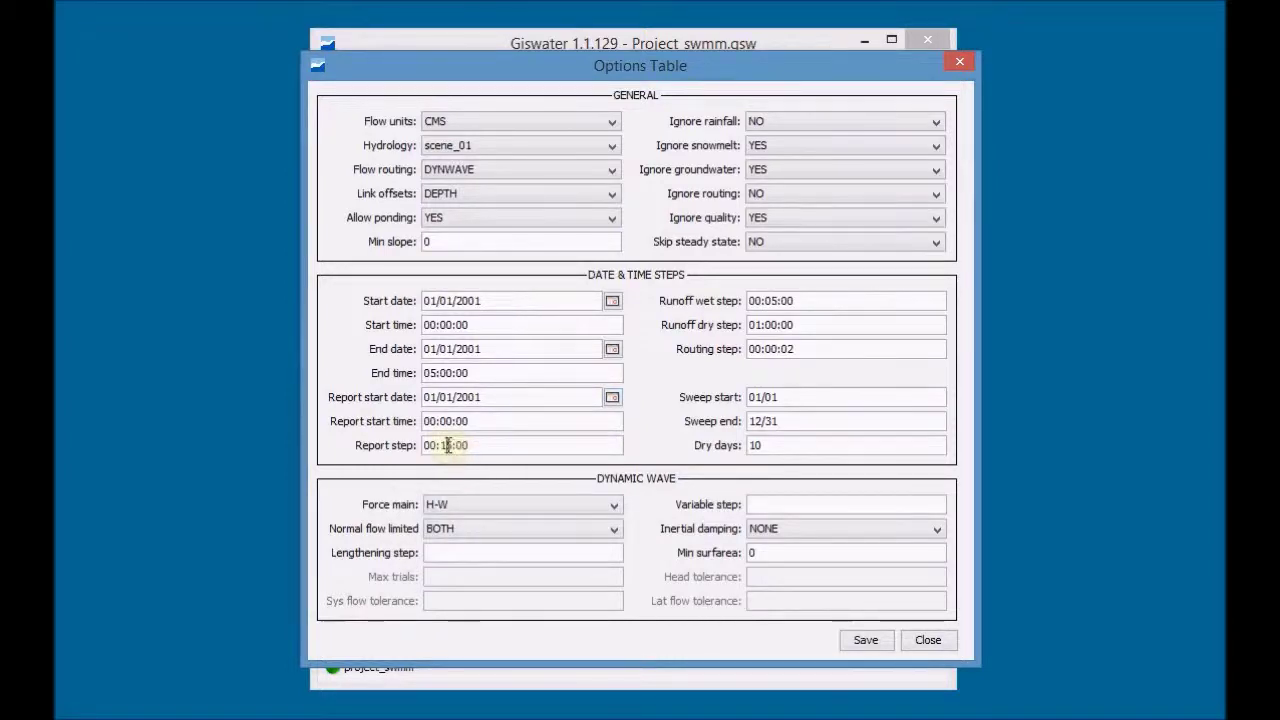
{"action": "double_click", "coordinate": [447, 445]}
{"action": "type", "text": "05"}
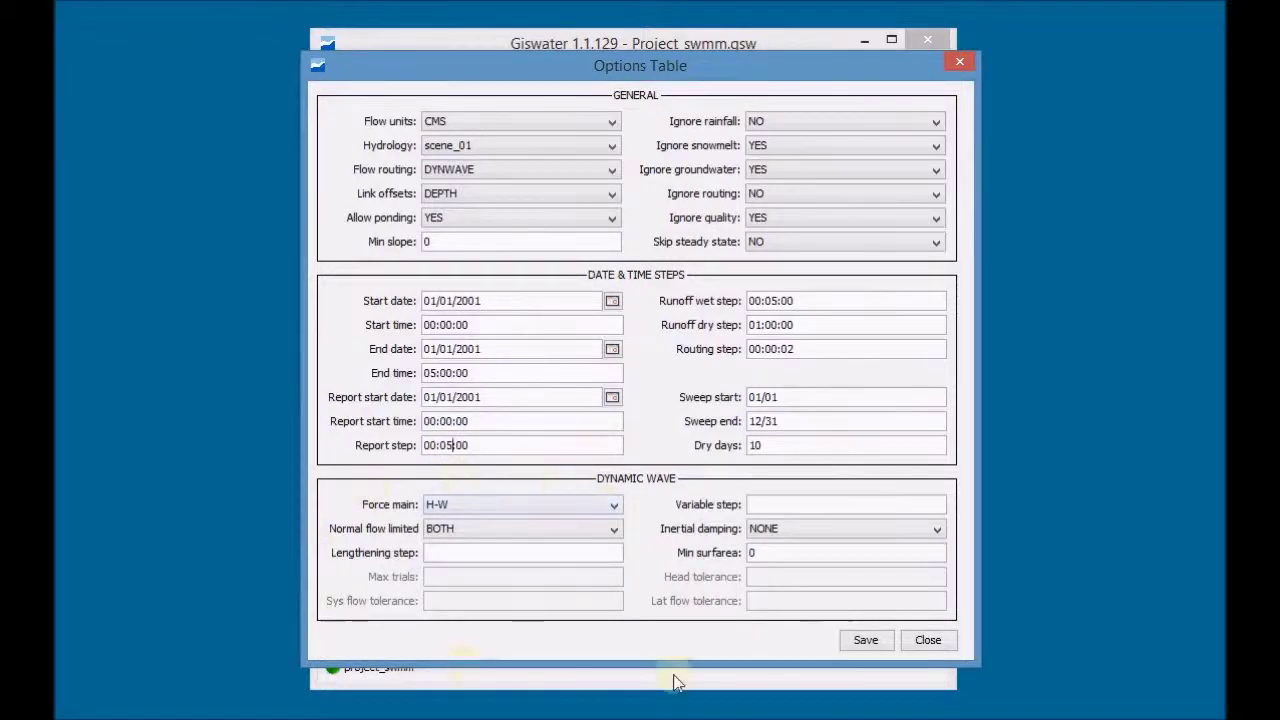
Keep force main H-W, normal flow limited BOTH and inertial damping NONE, then save and close
{"action": "left_click", "coordinate": [555, 504]}
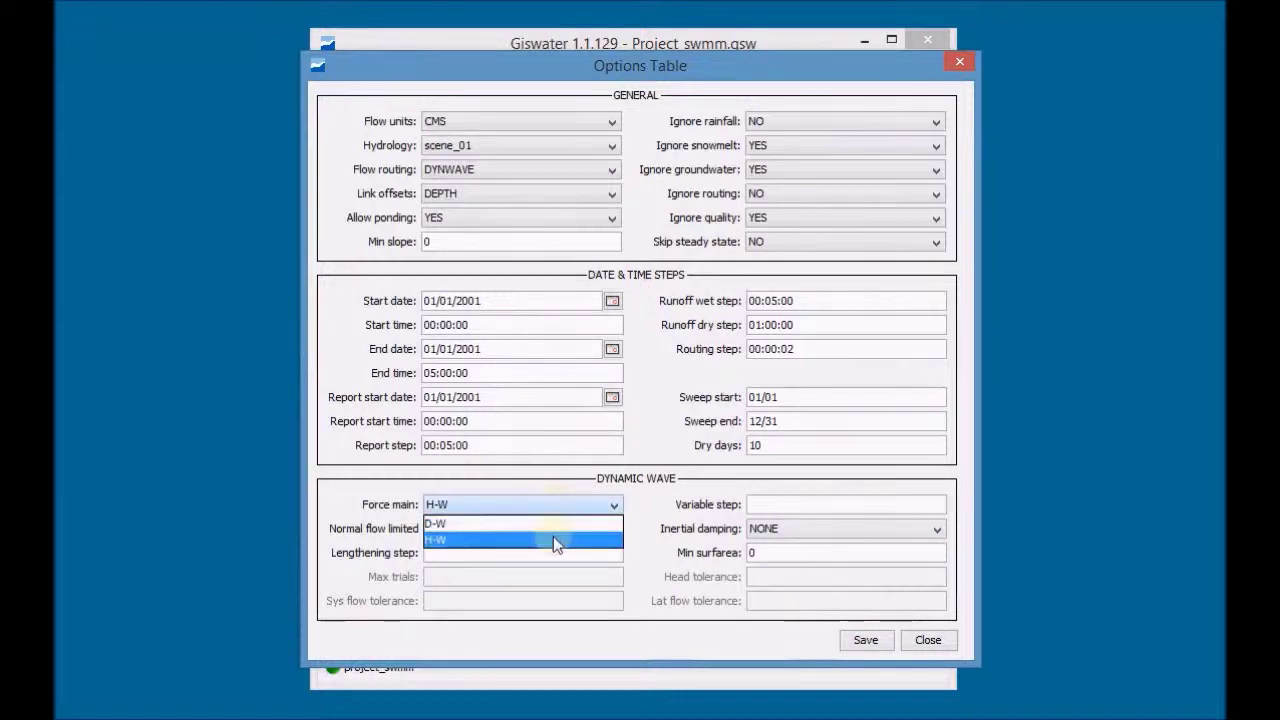
{"action": "left_click", "coordinate": [553, 538]}
{"action": "left_click", "coordinate": [602, 530]}
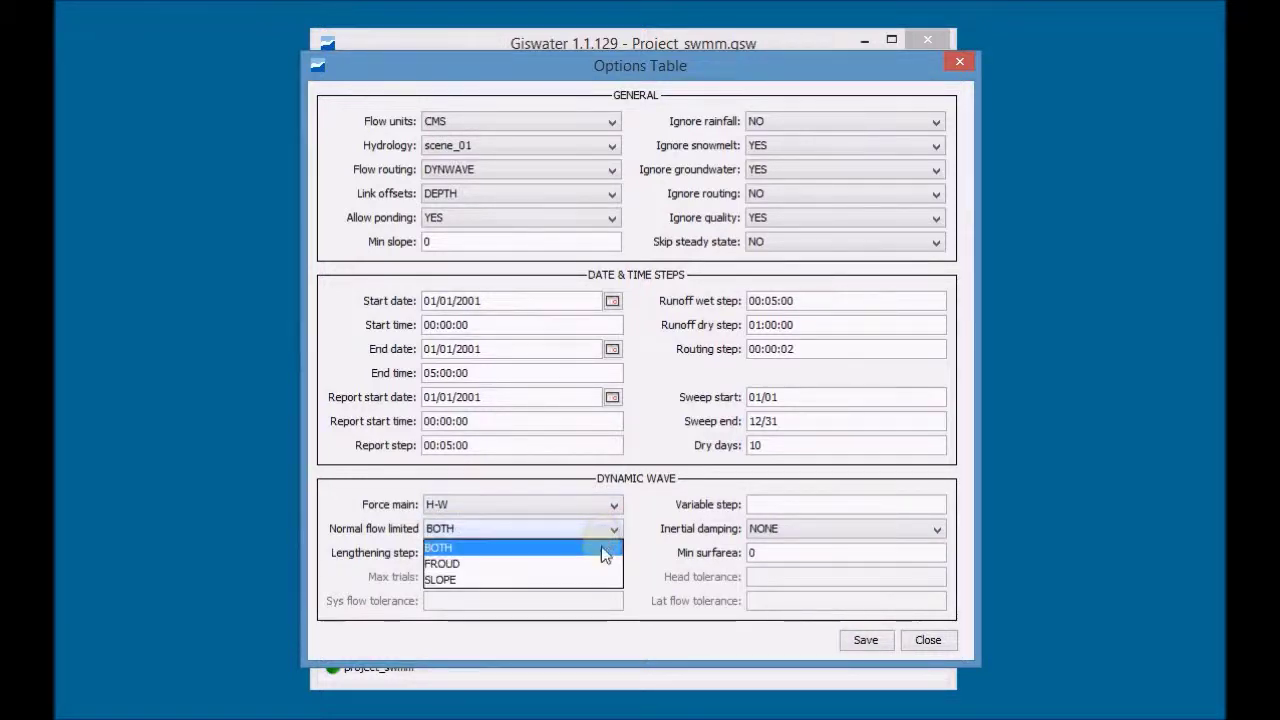
{"action": "left_click", "coordinate": [601, 546]}
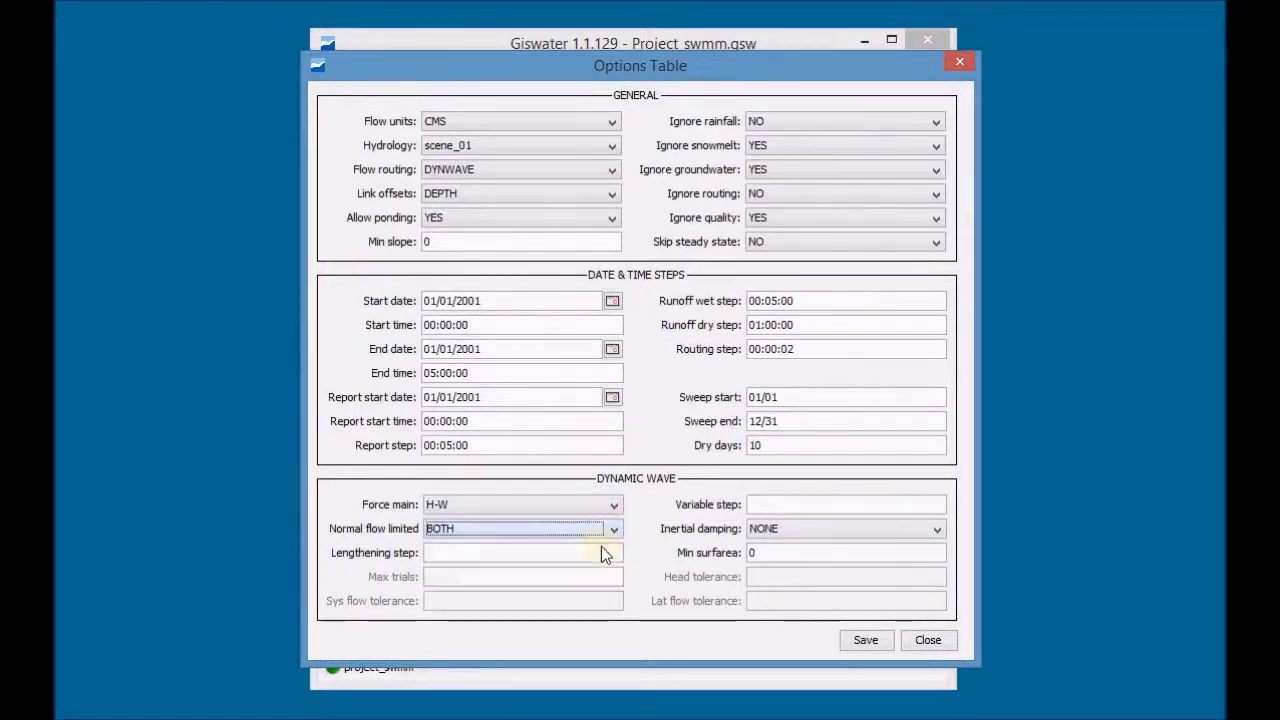
{"action": "left_click", "coordinate": [937, 528]}
{"action": "left_click", "coordinate": [937, 563]}
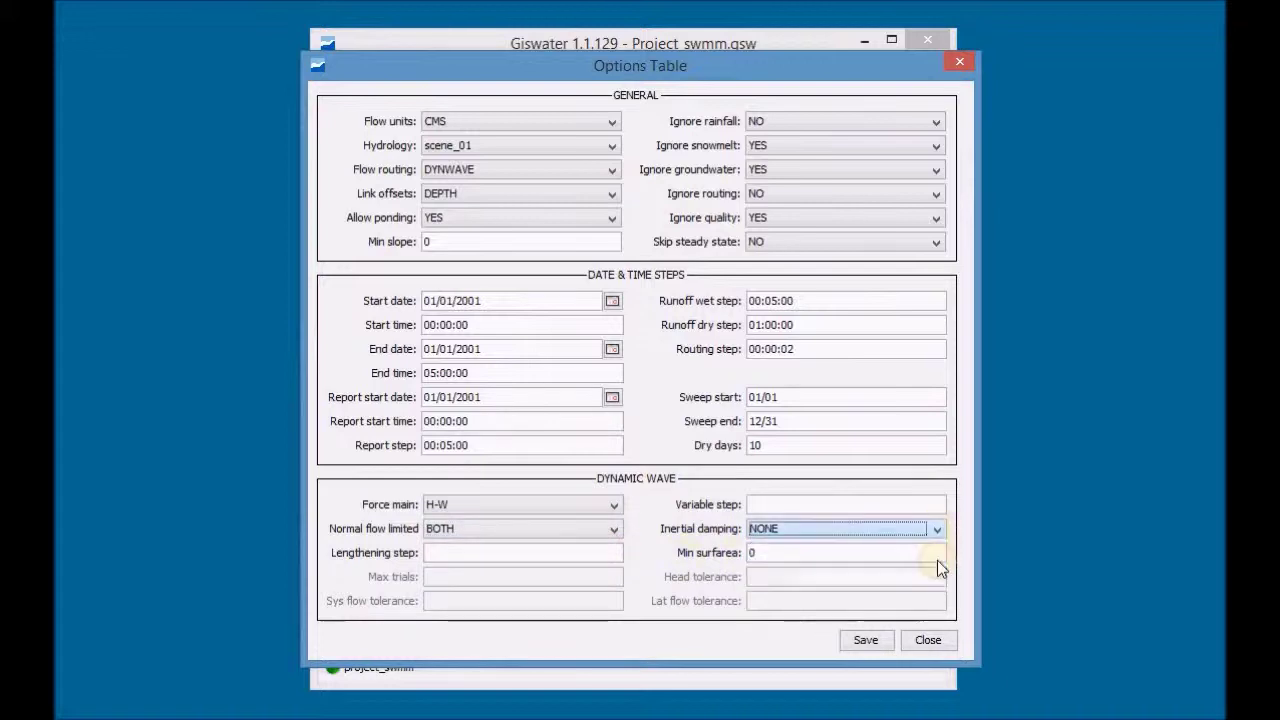
{"action": "left_click", "coordinate": [866, 641]}
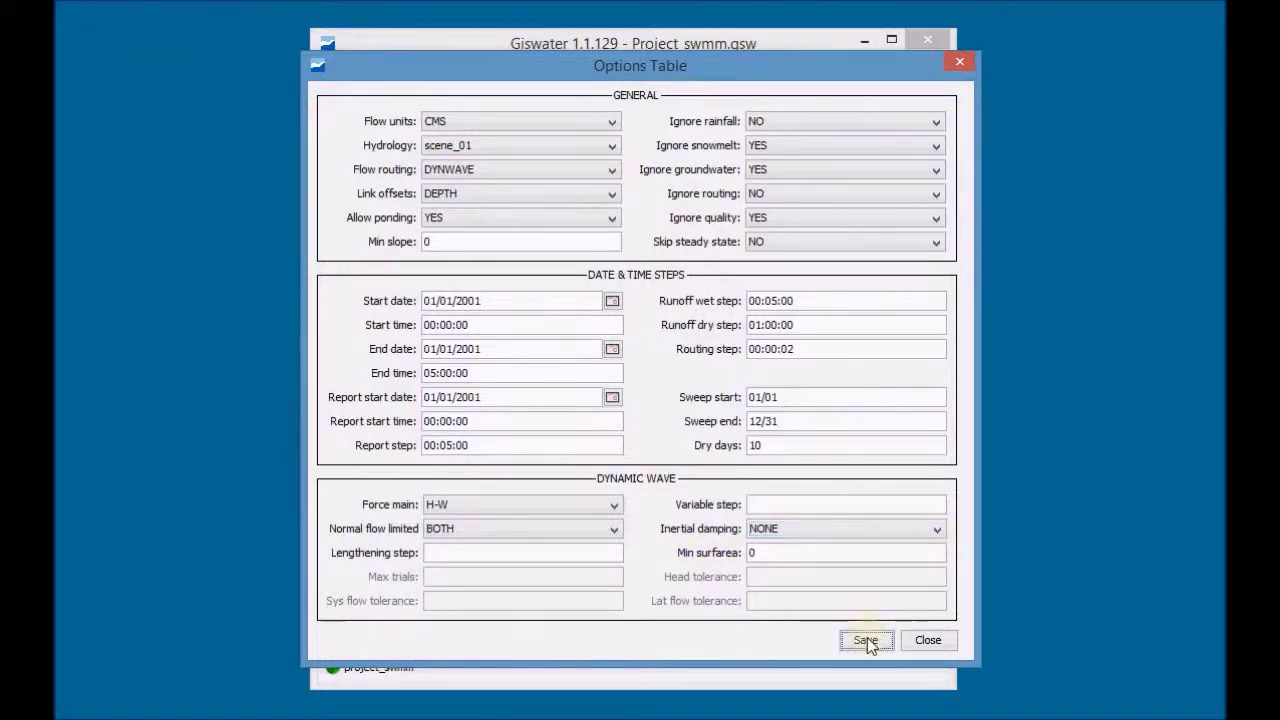
{"action": "left_click", "coordinate": [928, 640]}
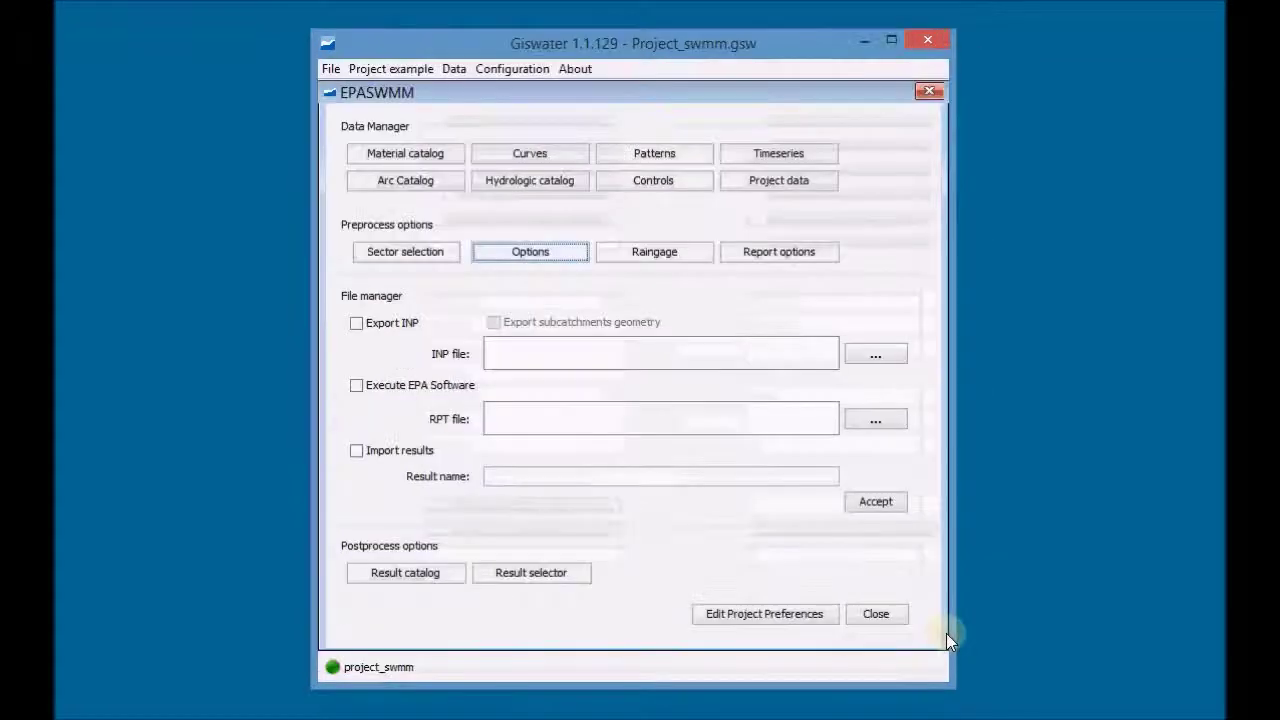
Keep rain gage 41 as TIMESERIES with VOLUME form and series T5-5m, then save and close
{"action": "left_click", "coordinate": [683, 258]}
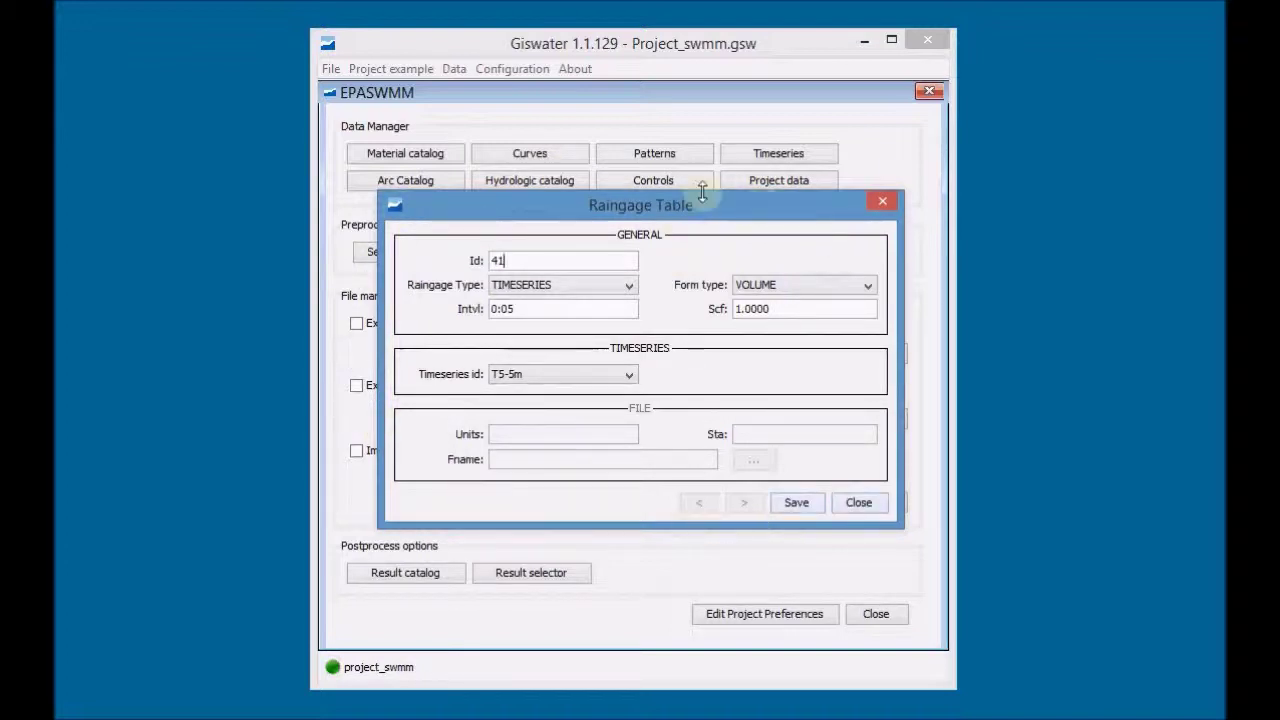
{"action": "left_click", "coordinate": [626, 287]}
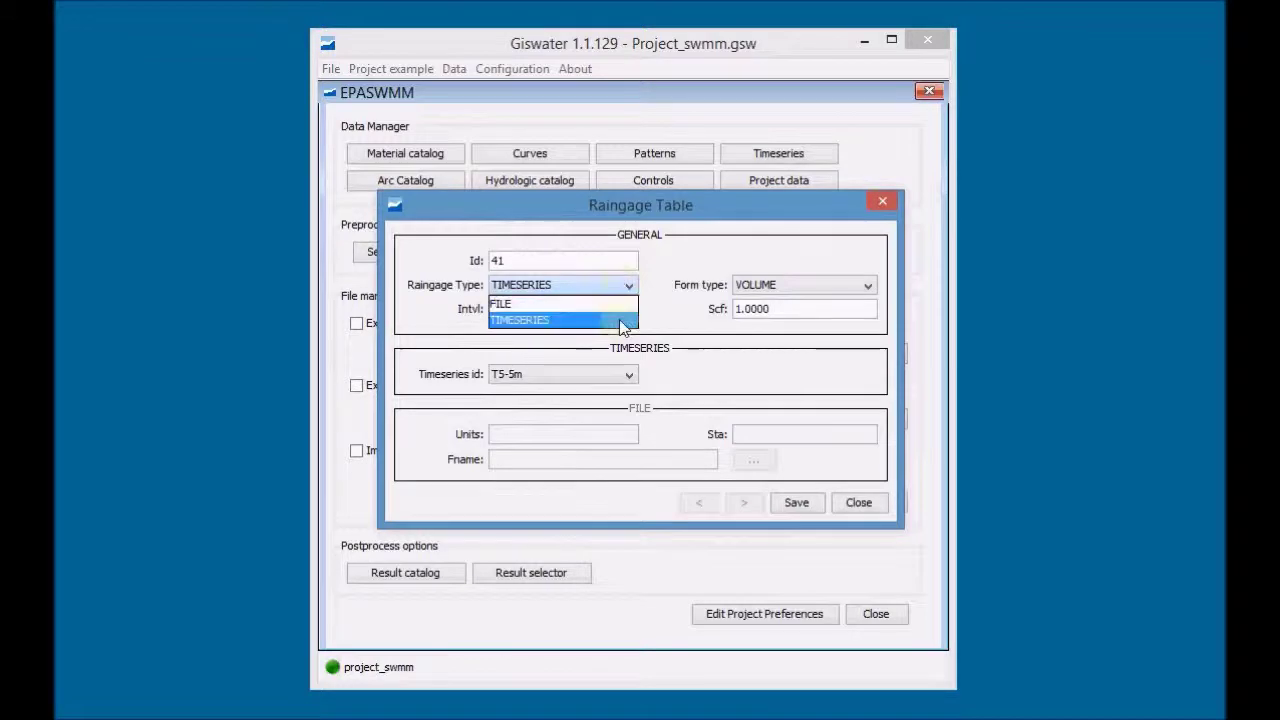
{"action": "left_click", "coordinate": [618, 320]}
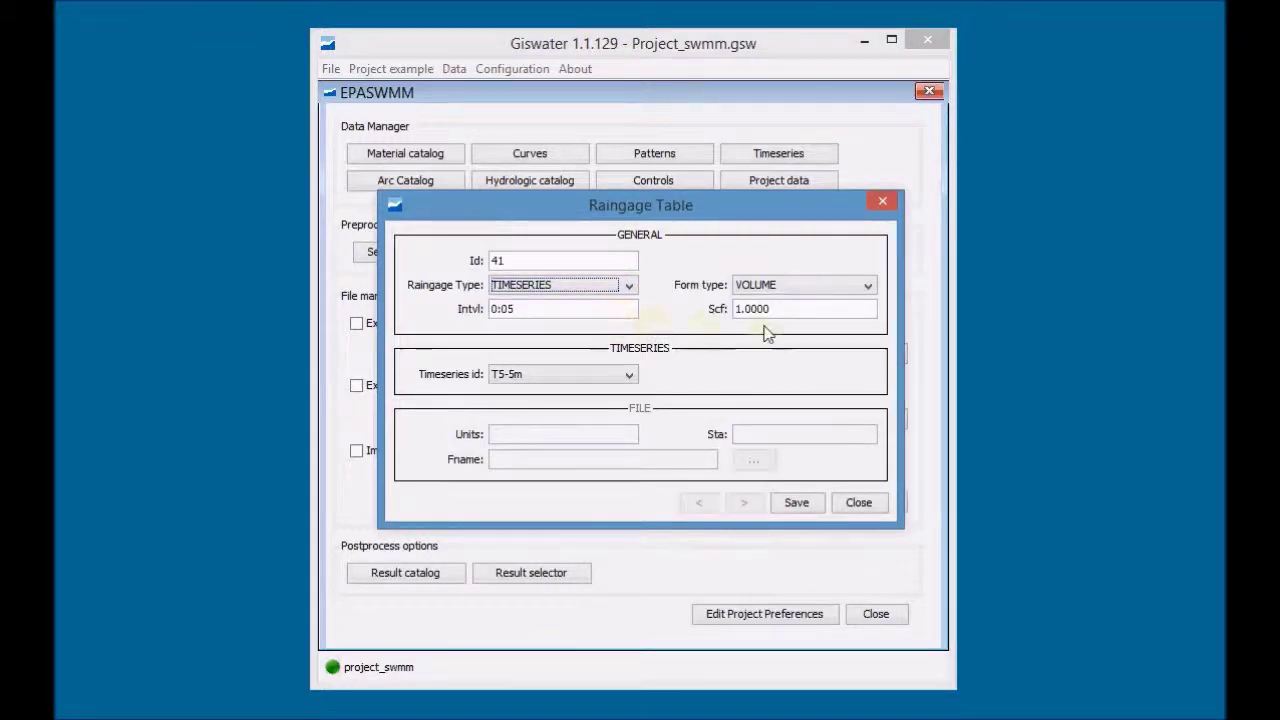
{"action": "left_click", "coordinate": [866, 288]}
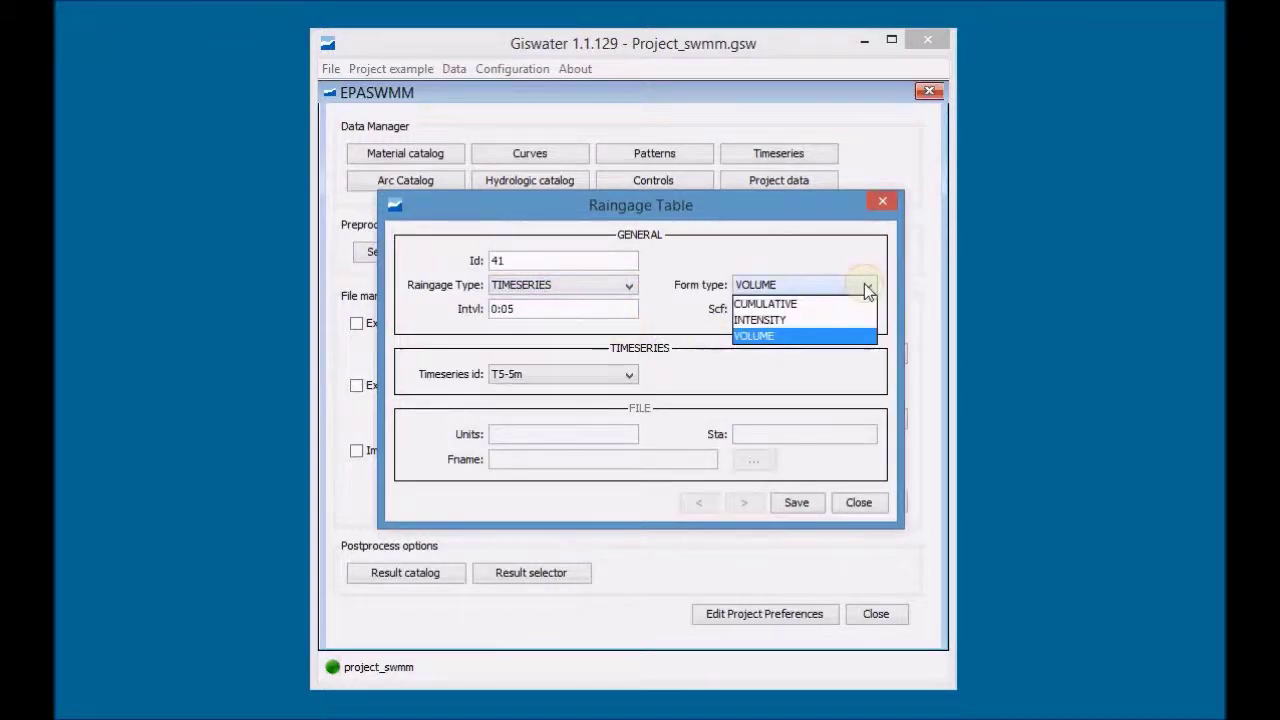
{"action": "left_click", "coordinate": [856, 336]}
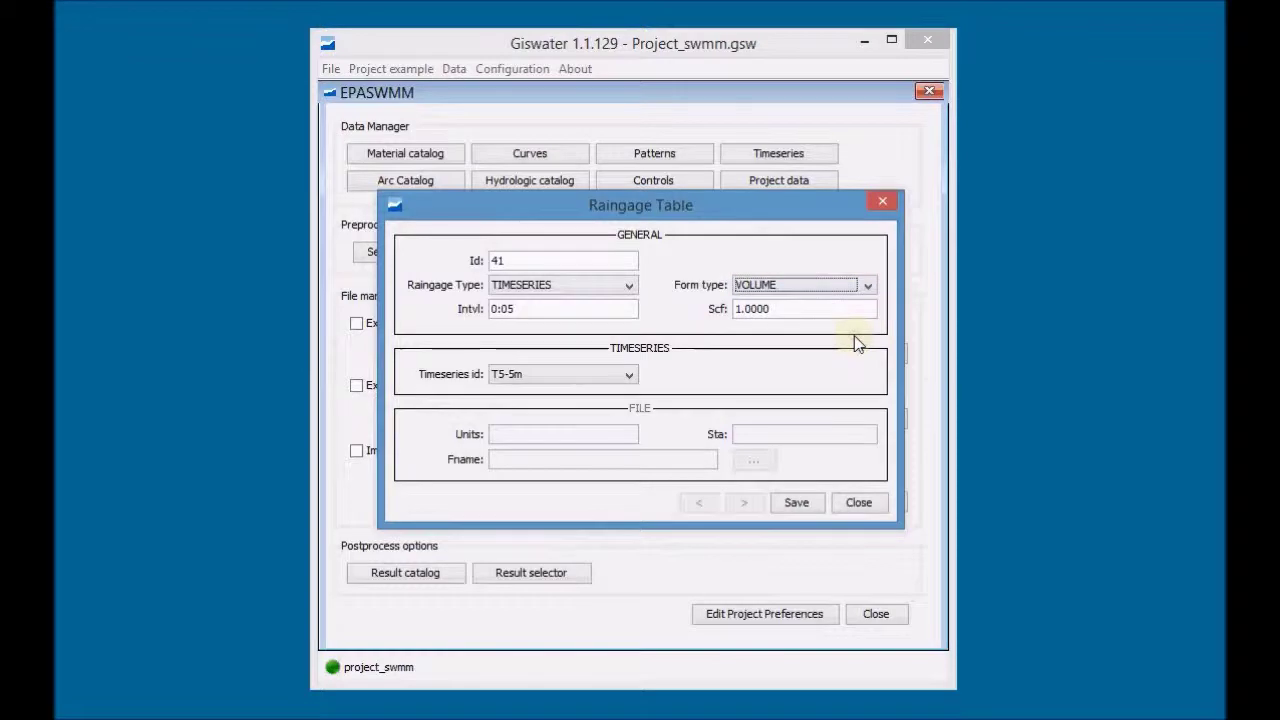
{"action": "left_click", "coordinate": [630, 376]}
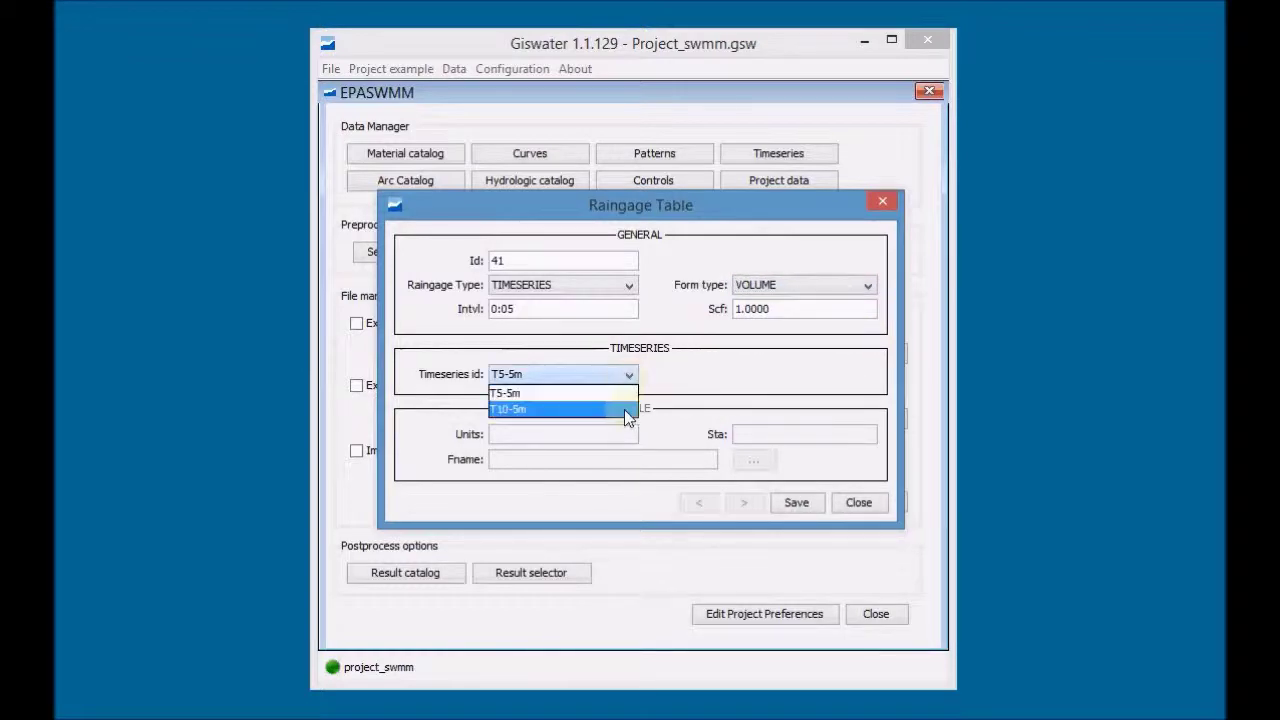
{"action": "left_click", "coordinate": [624, 392]}
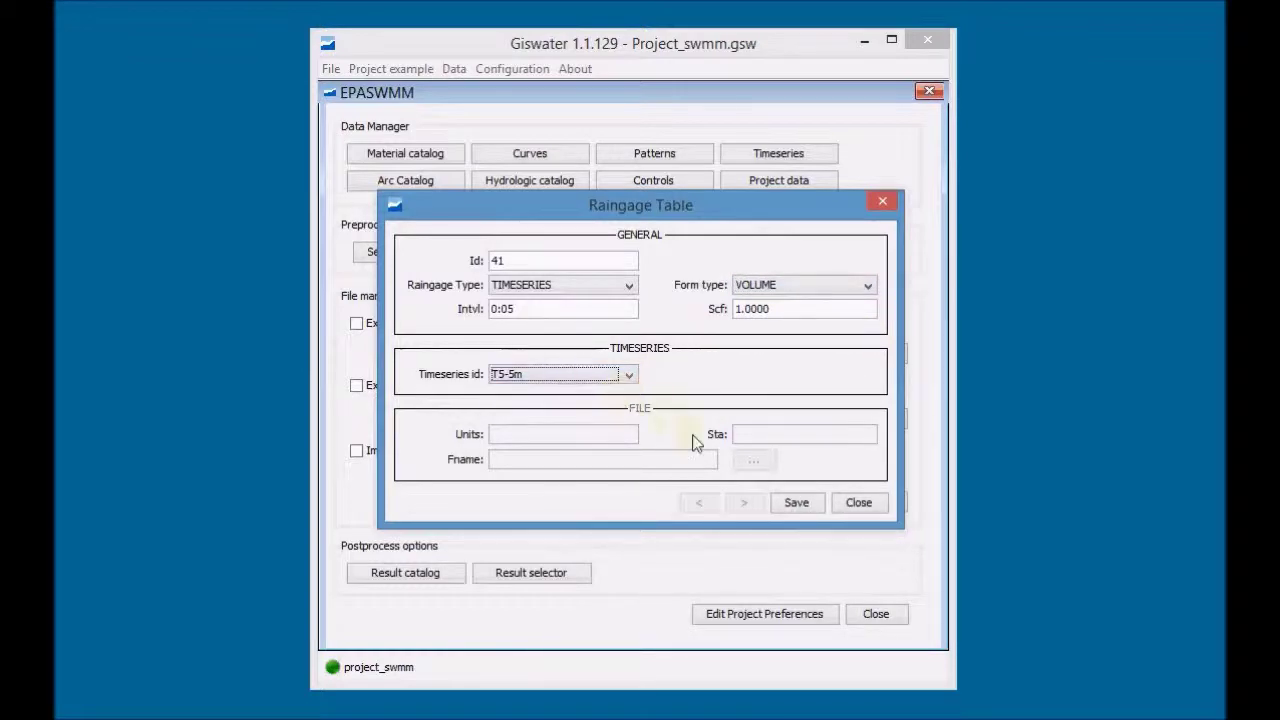
{"action": "left_click", "coordinate": [809, 504]}
{"action": "left_click", "coordinate": [856, 504]}
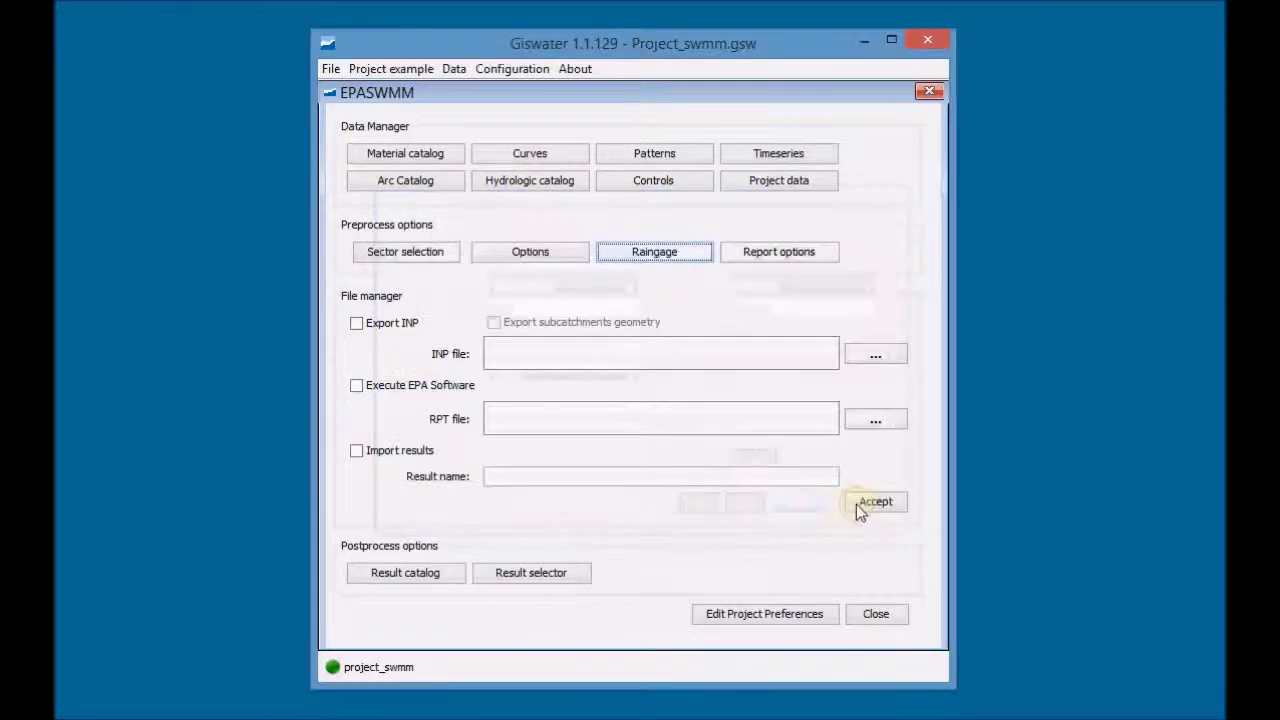
Save the Report Table unchanged with all sections YES and ALL subcatchments, nodes and links
{"action": "left_click", "coordinate": [760, 252]}
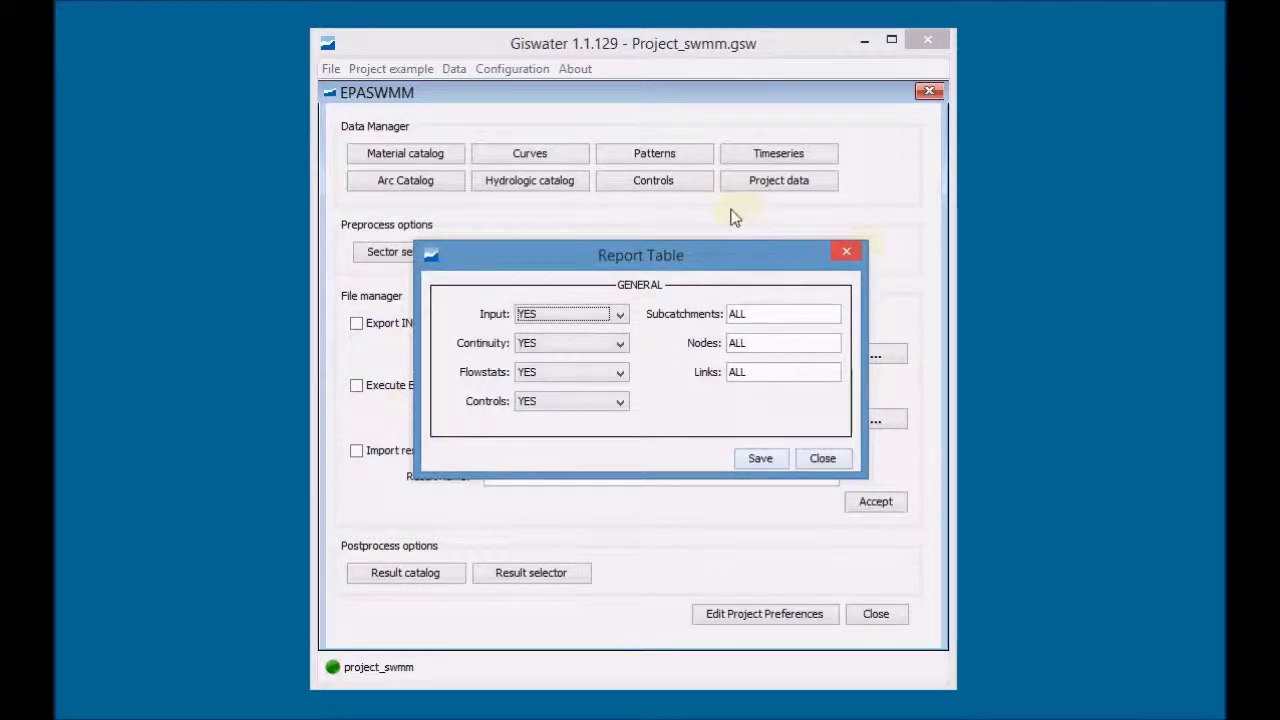
{"action": "left_click", "coordinate": [760, 460]}
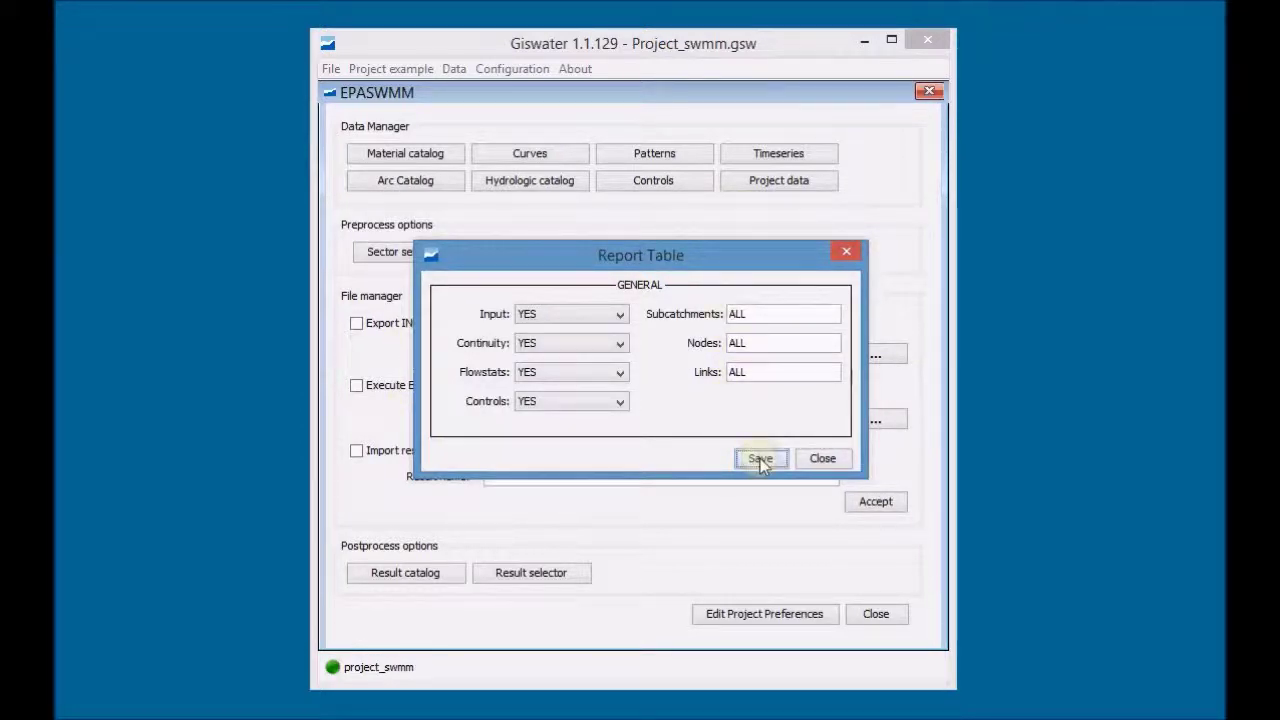
{"action": "left_click", "coordinate": [822, 458]}
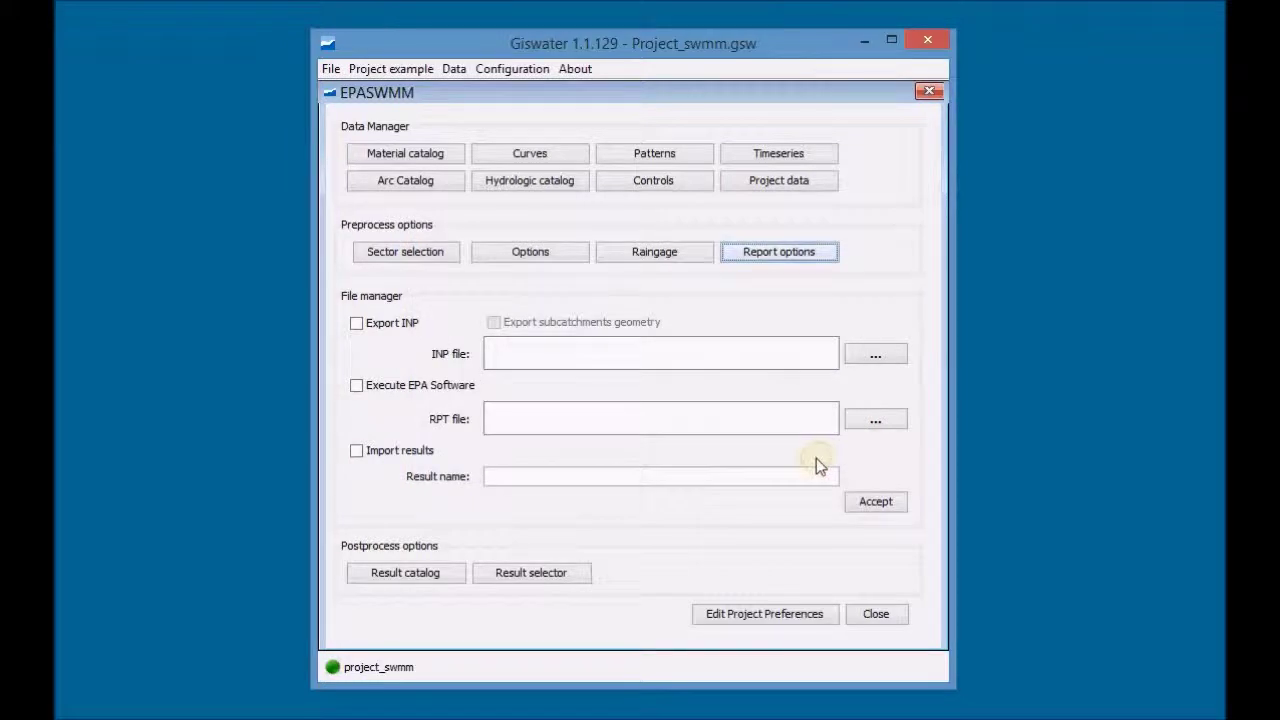
Enable Export INP and set the INP file to T5-5m in Giswater_exercise\UD-2\Exercise
{"action": "left_click", "coordinate": [357, 325]}
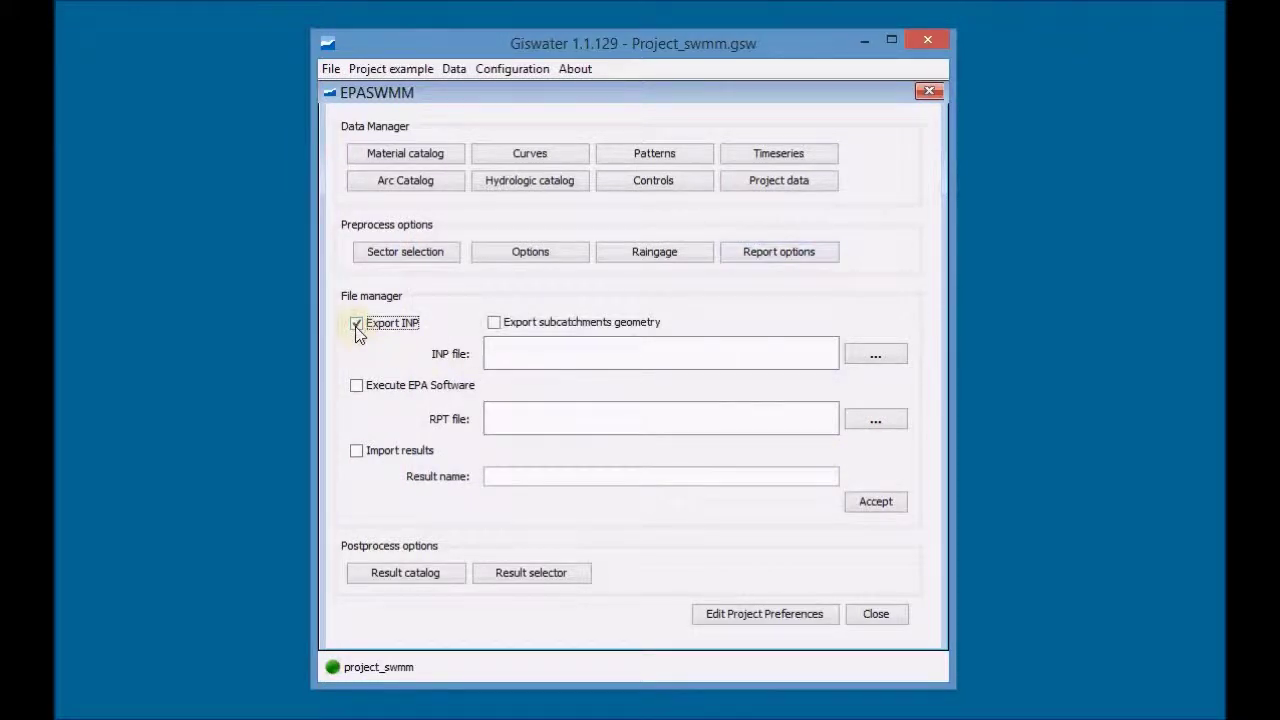
{"action": "left_click", "coordinate": [577, 353]}
{"action": "left_click", "coordinate": [872, 355]}
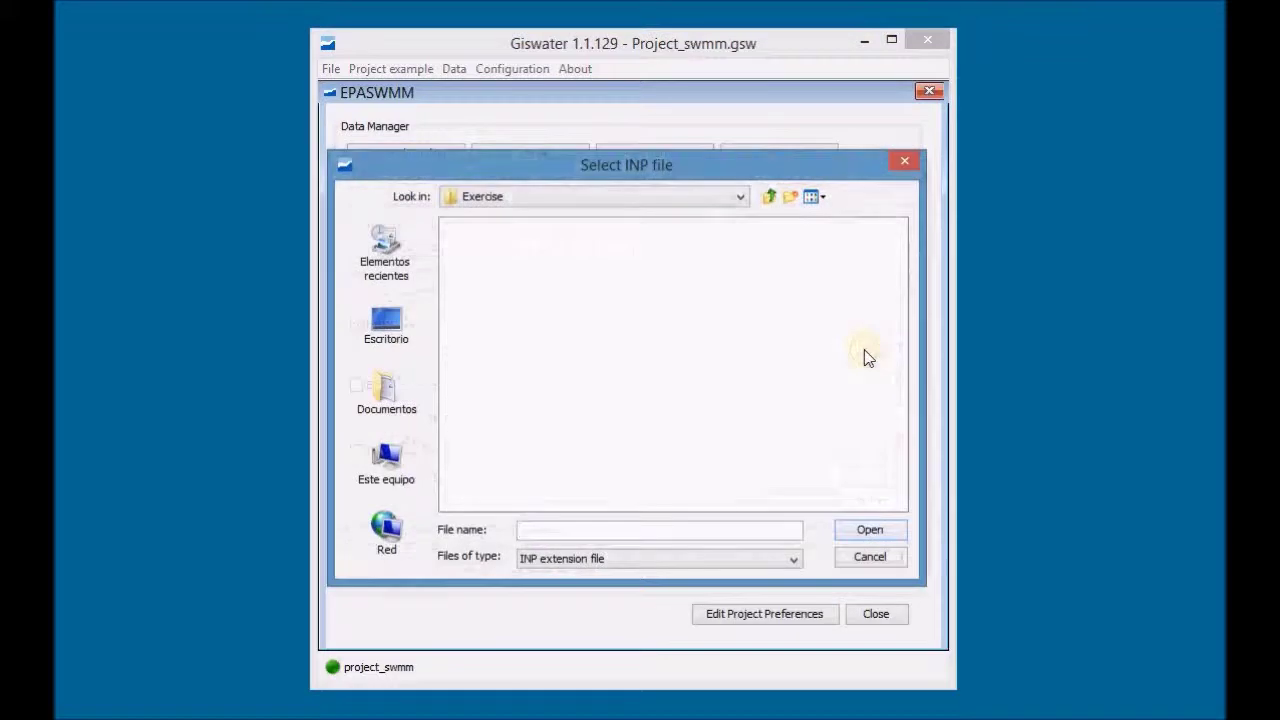
{"action": "left_click", "coordinate": [770, 200]}
{"action": "left_click", "coordinate": [770, 200]}
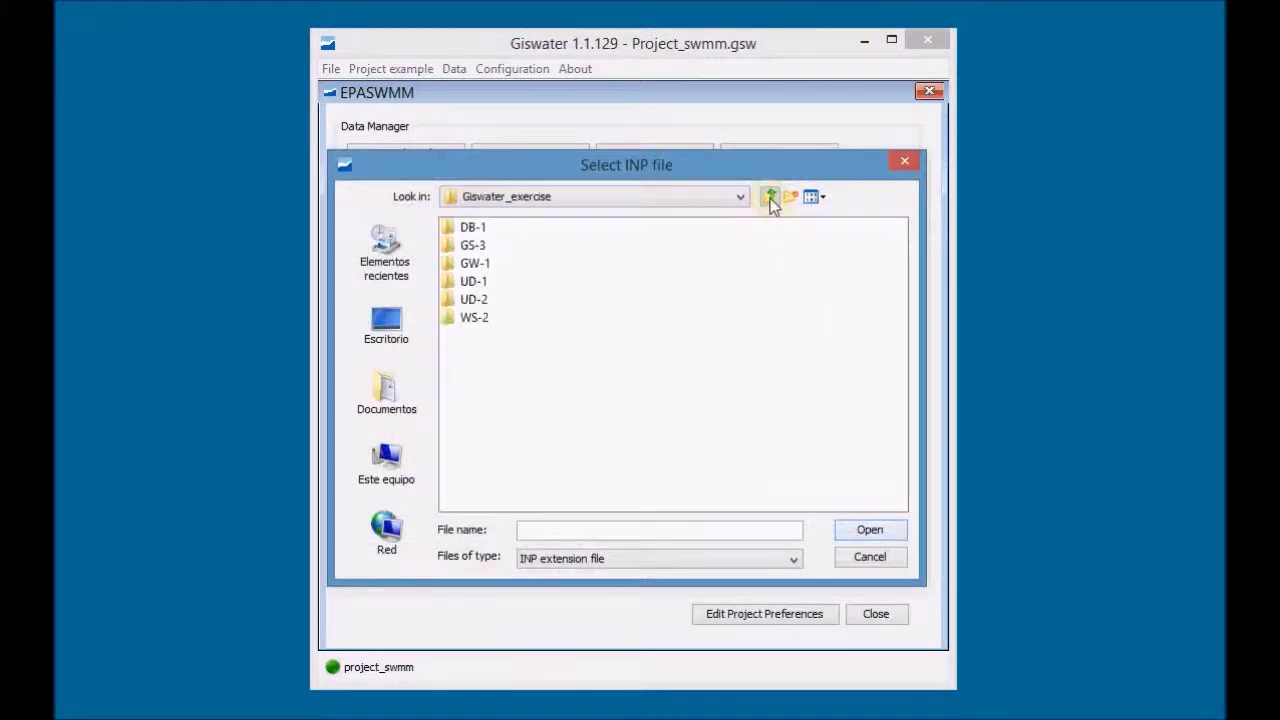
{"action": "double_click", "coordinate": [489, 302]}
{"action": "double_click", "coordinate": [489, 249]}
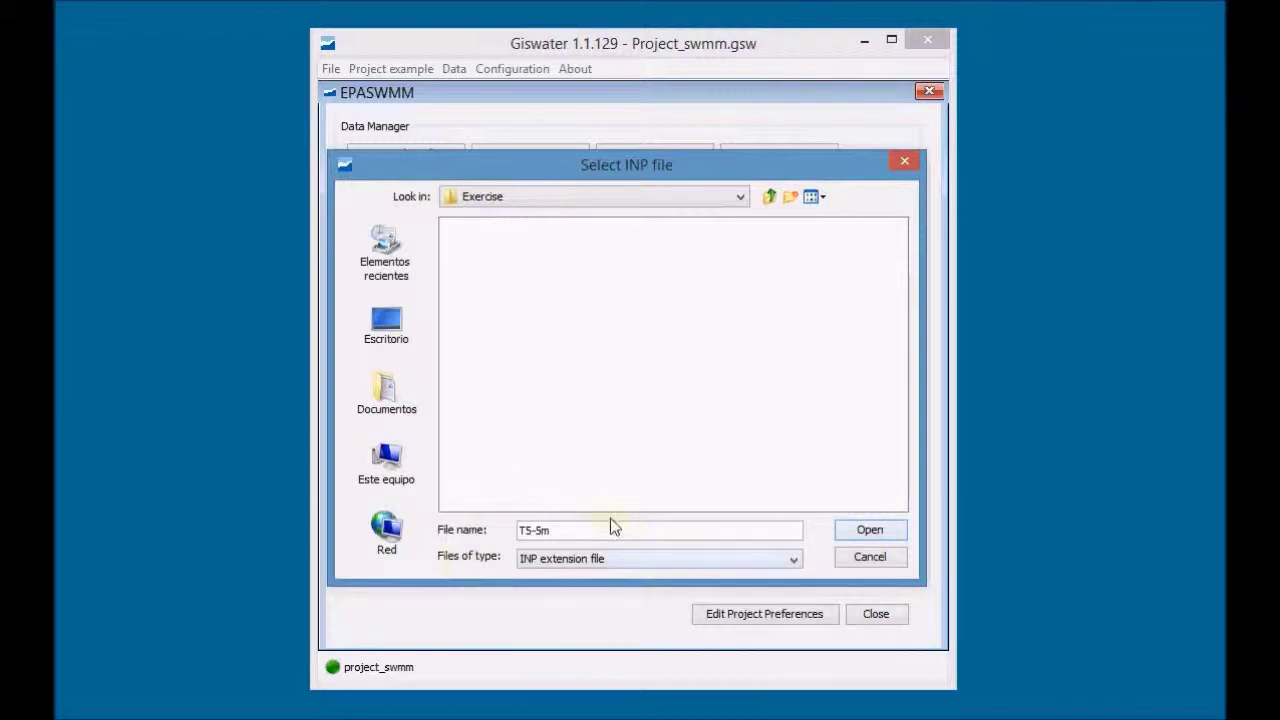
{"action": "left_click", "coordinate": [858, 529]}
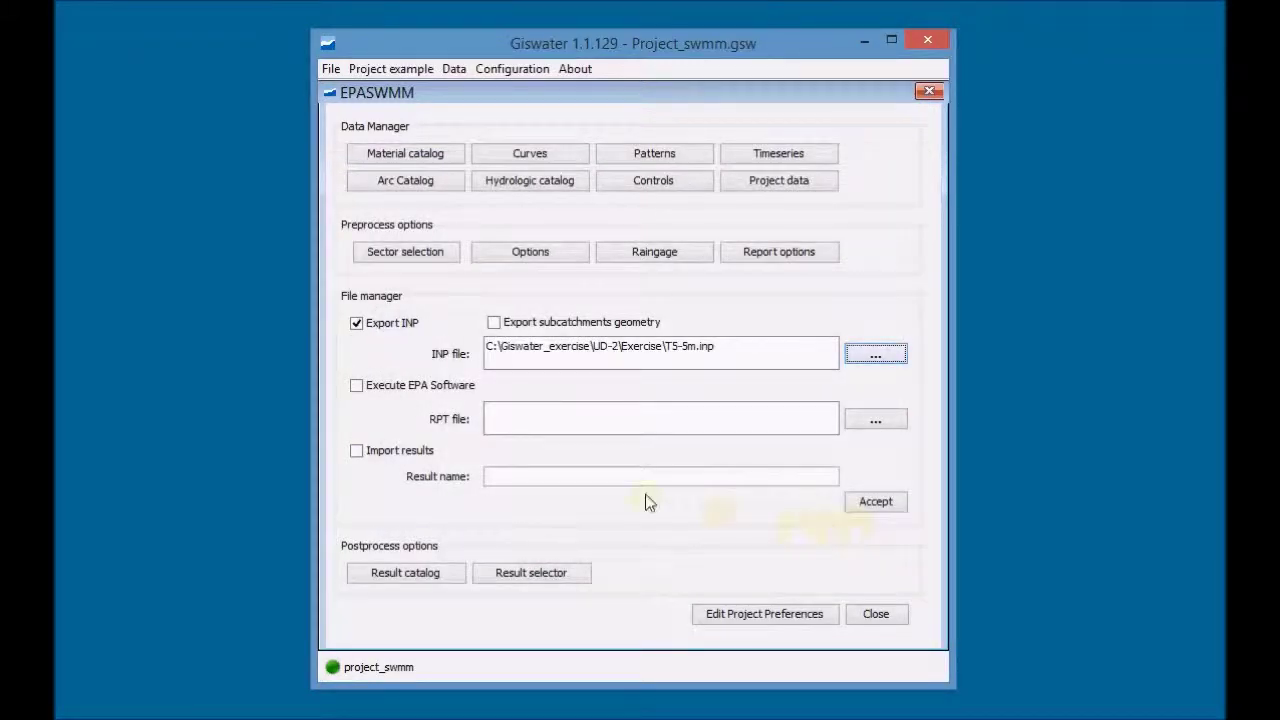
Enable Execute EPA Software with report file T5-5m in UD-2\Exercise and run the simulation
{"action": "left_click", "coordinate": [378, 399]}
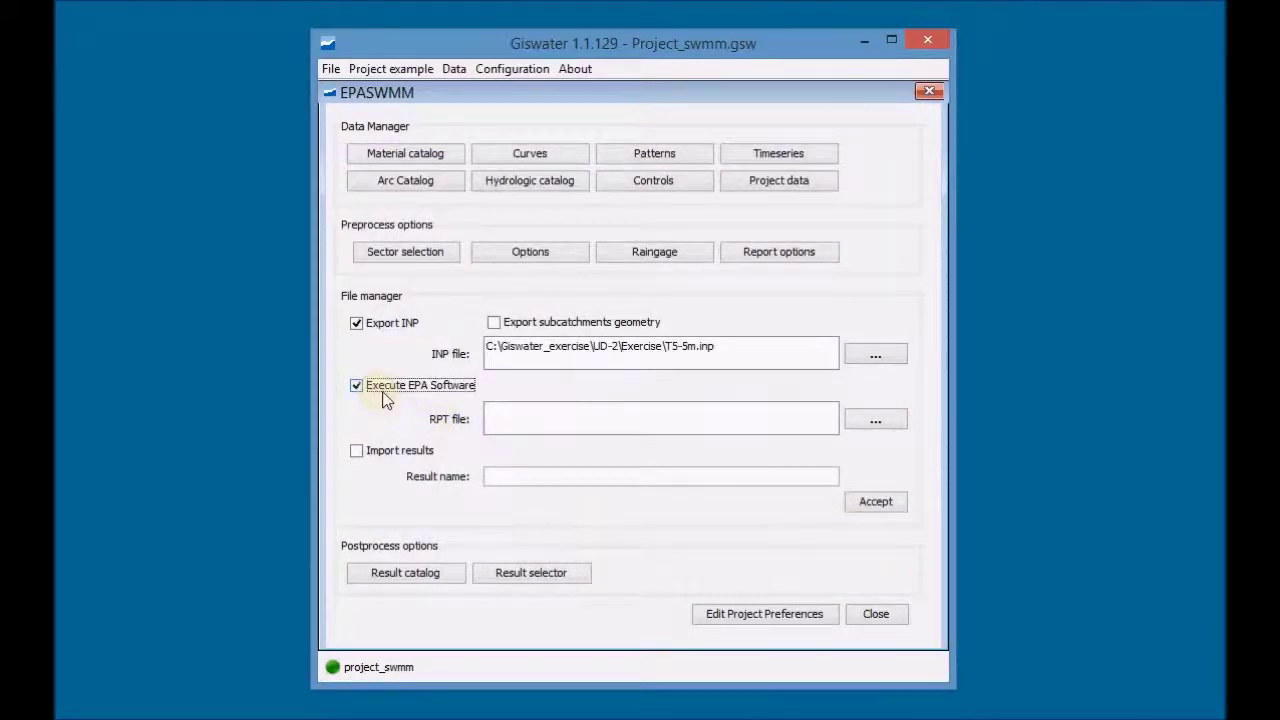
{"action": "left_click", "coordinate": [572, 418]}
{"action": "left_click", "coordinate": [866, 424]}
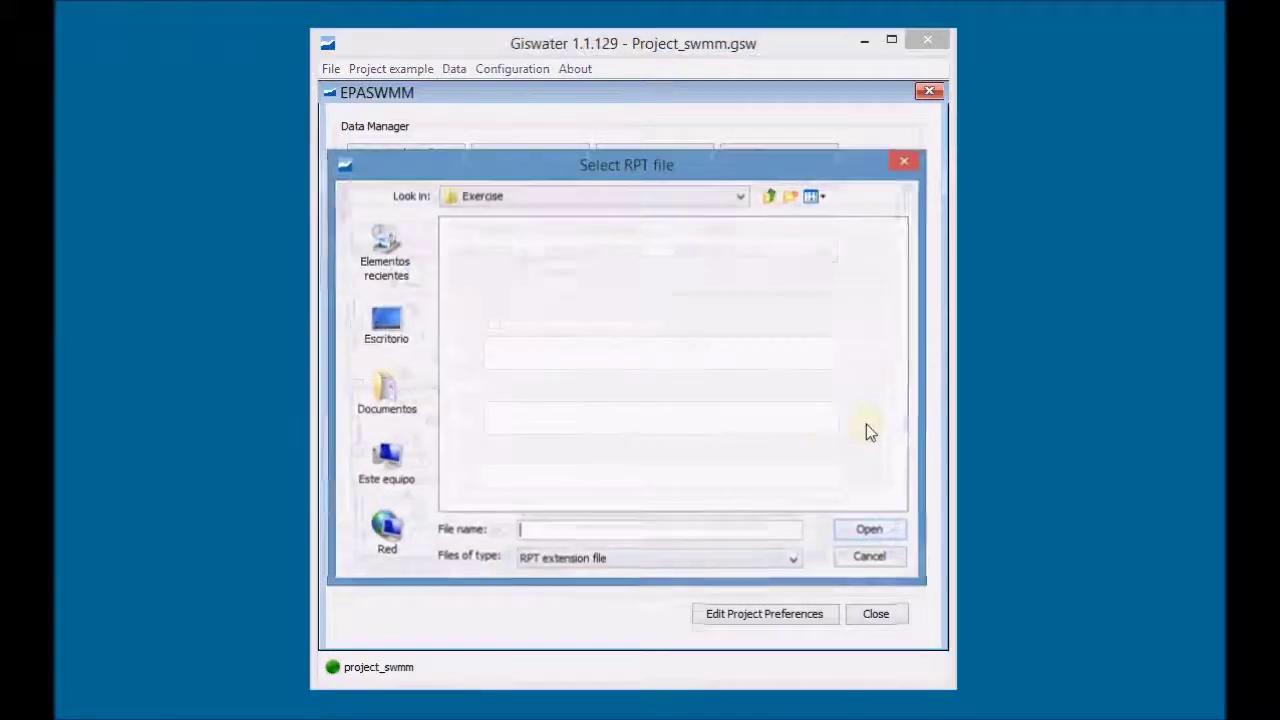
{"action": "left_click", "coordinate": [770, 198]}
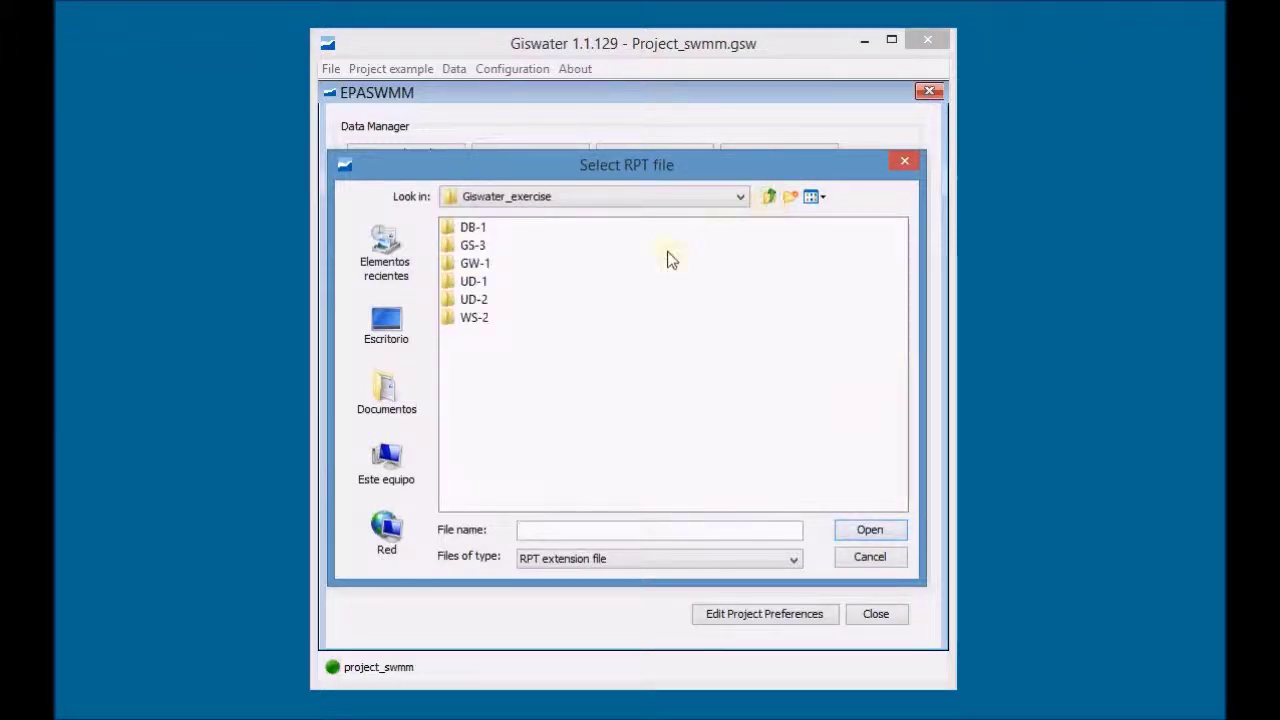
{"action": "double_click", "coordinate": [474, 299]}
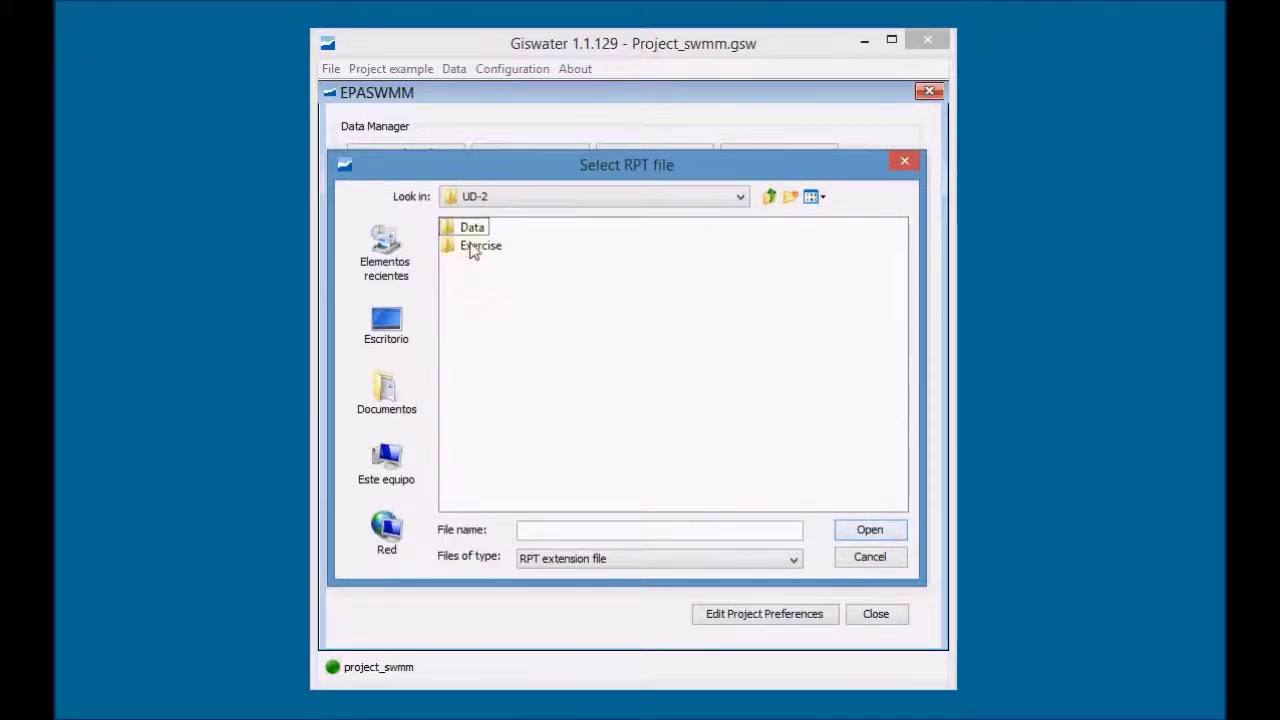
{"action": "double_click", "coordinate": [472, 247]}
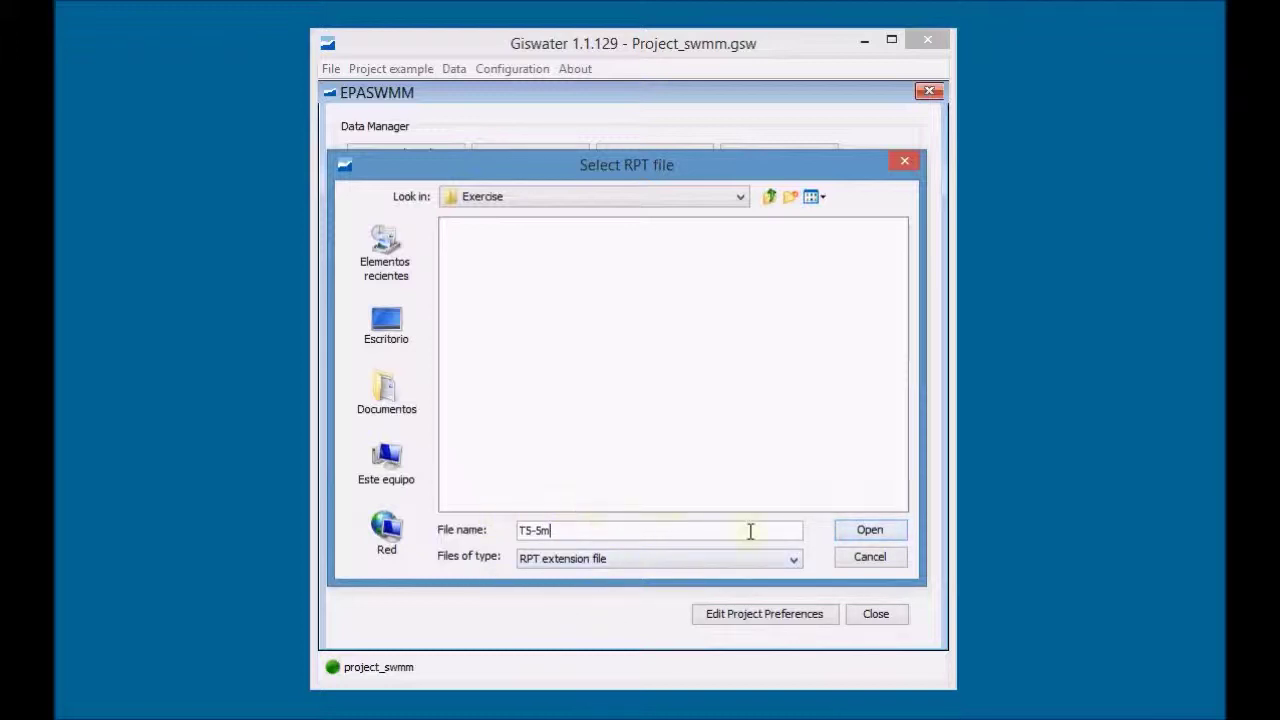
{"action": "left_click", "coordinate": [885, 531]}
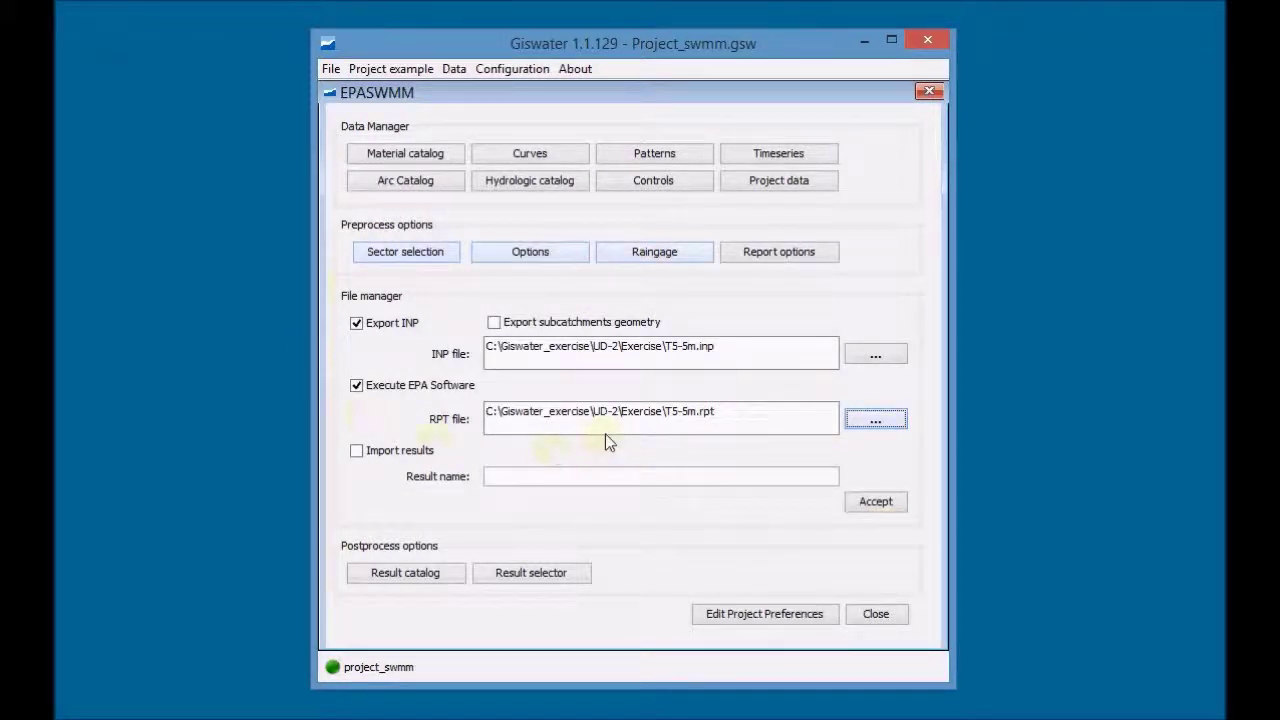
{"action": "left_click", "coordinate": [874, 502]}
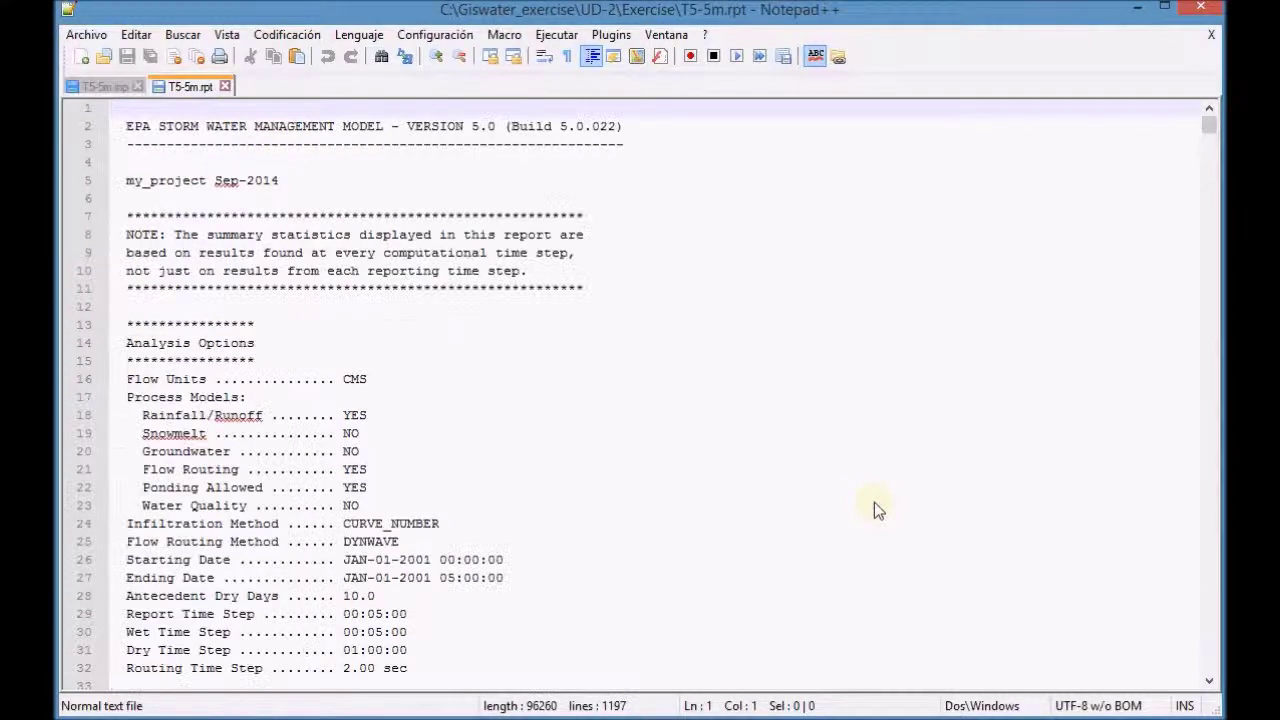
Scroll through the generated T5-5m.inp in Notepad++, then switch back to the T5-5m.rpt report
{"action": "left_click", "coordinate": [106, 87]}
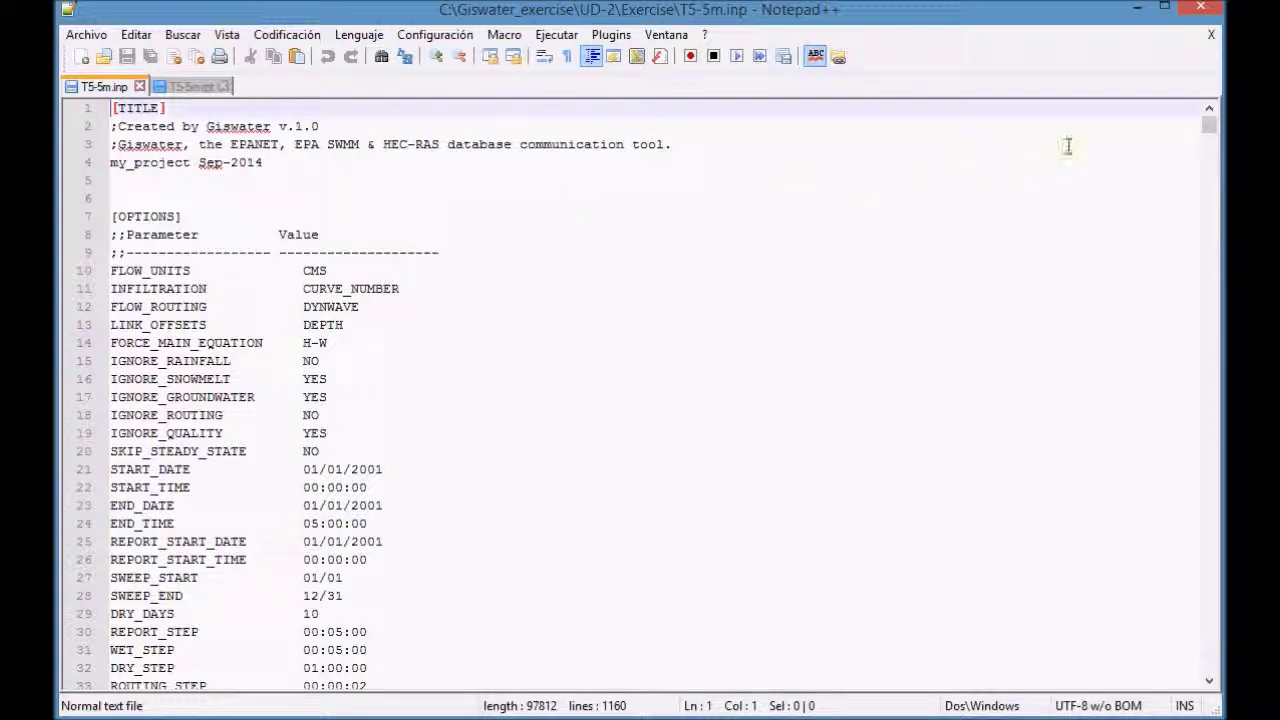
{"action": "left_click_drag", "start_coordinate": [1207, 125], "coordinate": [1207, 317]}
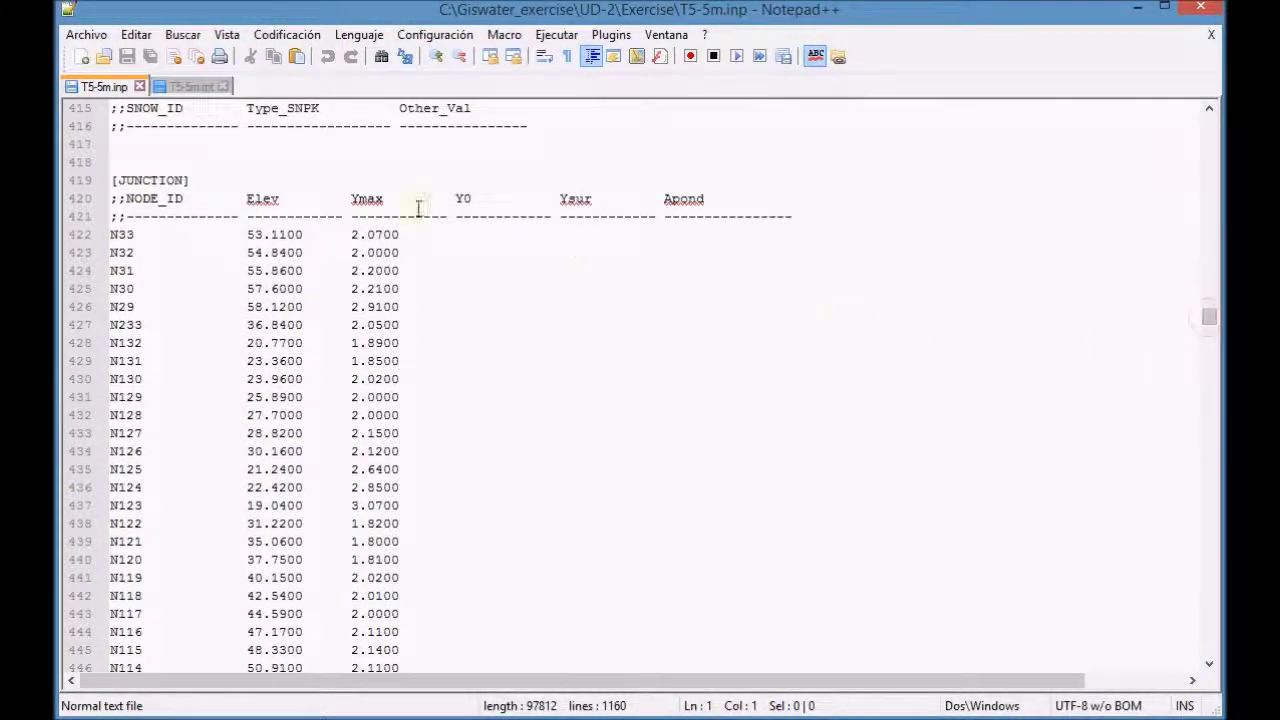
{"action": "left_click", "coordinate": [199, 90]}
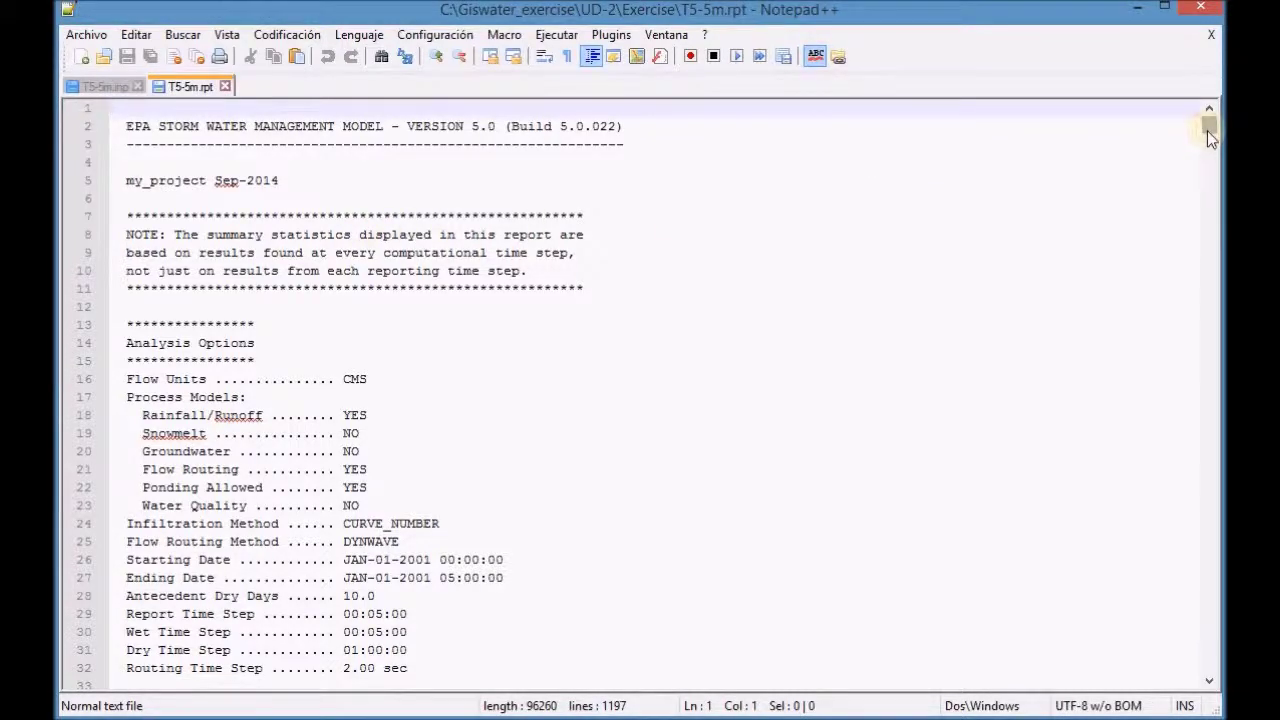
Scroll through T5-5m.rpt's element counts and continuity summaries, then close Notepad++
{"action": "left_click_drag", "start_coordinate": [1207, 130], "coordinate": [1207, 144]}
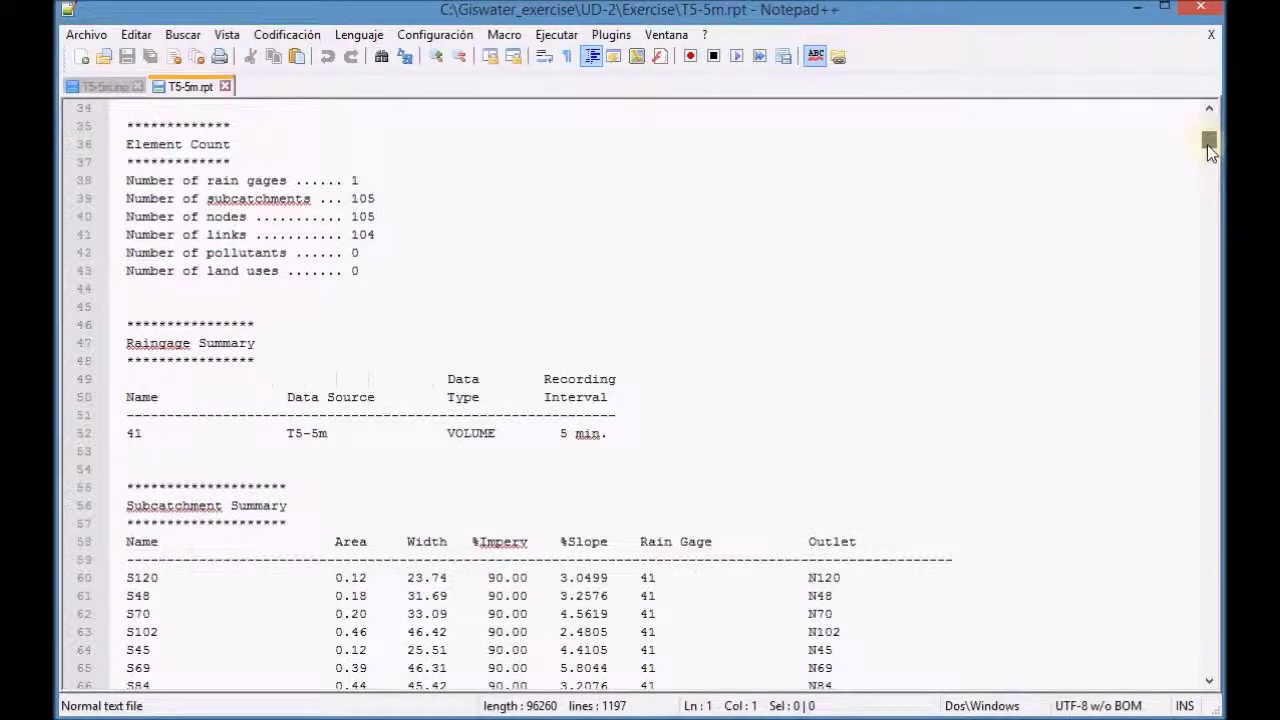
{"action": "left_click_drag", "start_coordinate": [1207, 144], "coordinate": [1209, 361]}
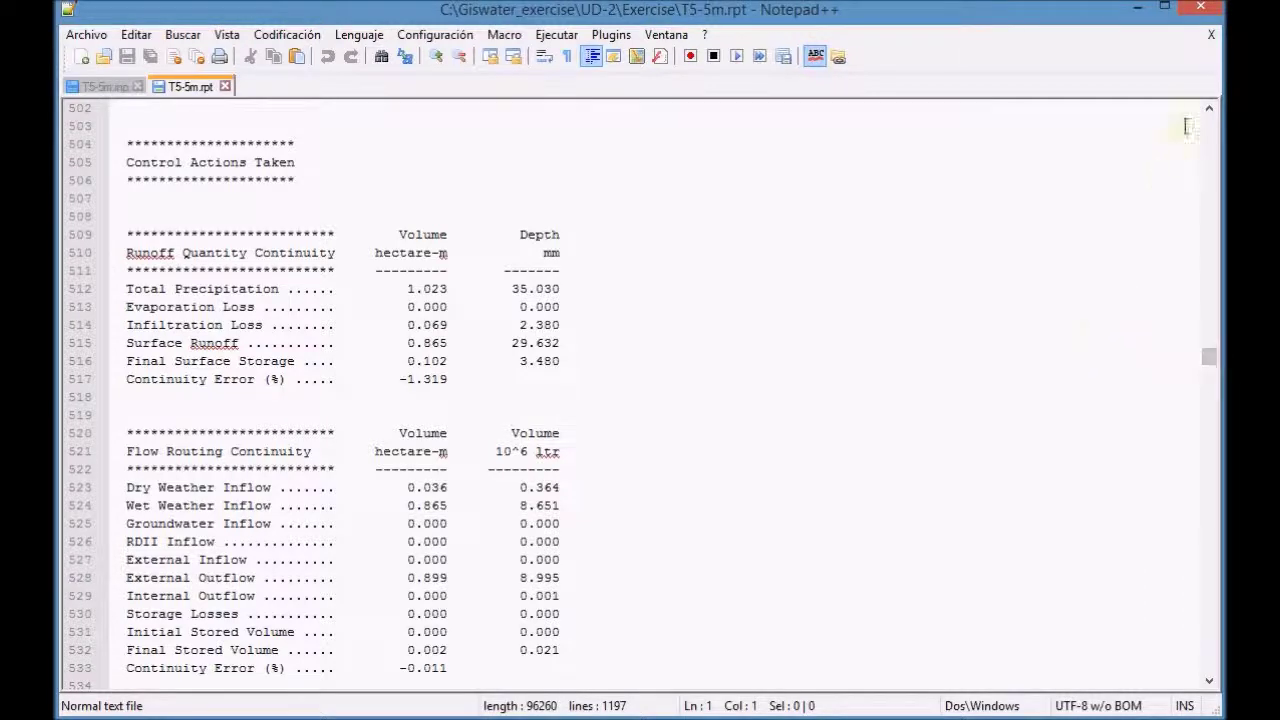
{"action": "left_click", "coordinate": [1203, 14]}
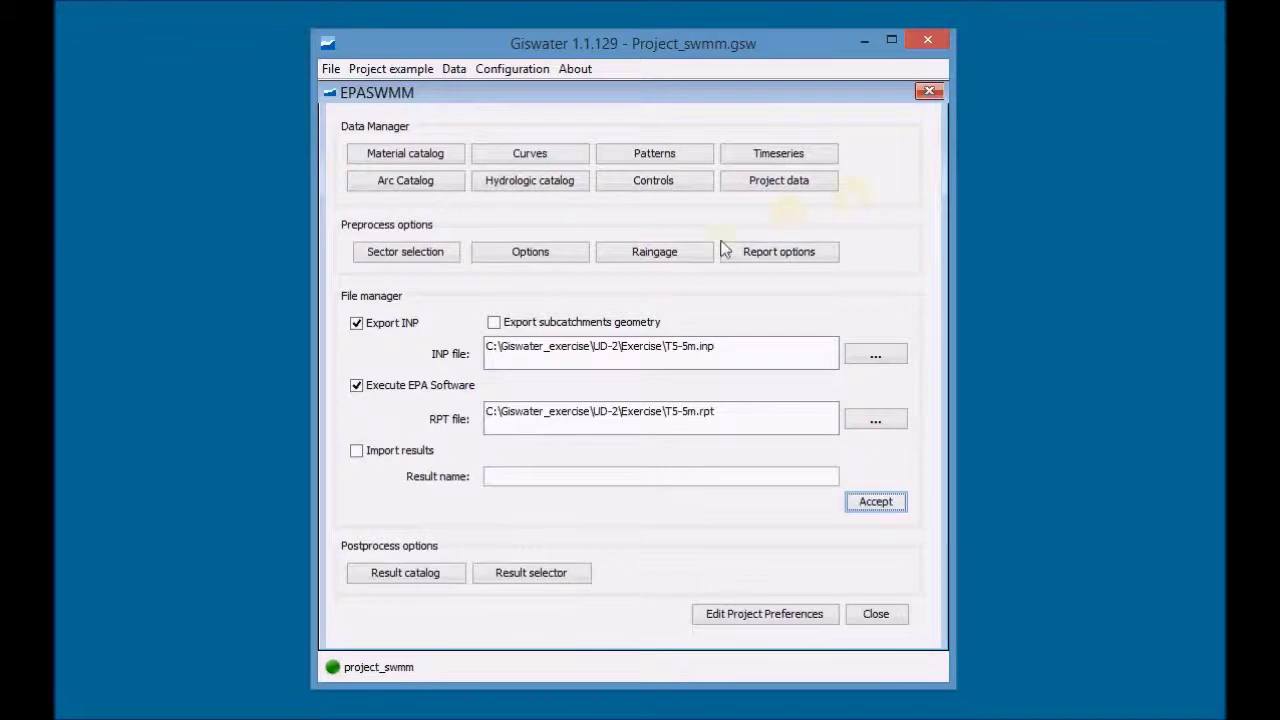
Turn off INP export and EPA execution, turn on Import results named simul_T5-5m, and accept
{"action": "left_click", "coordinate": [371, 322]}
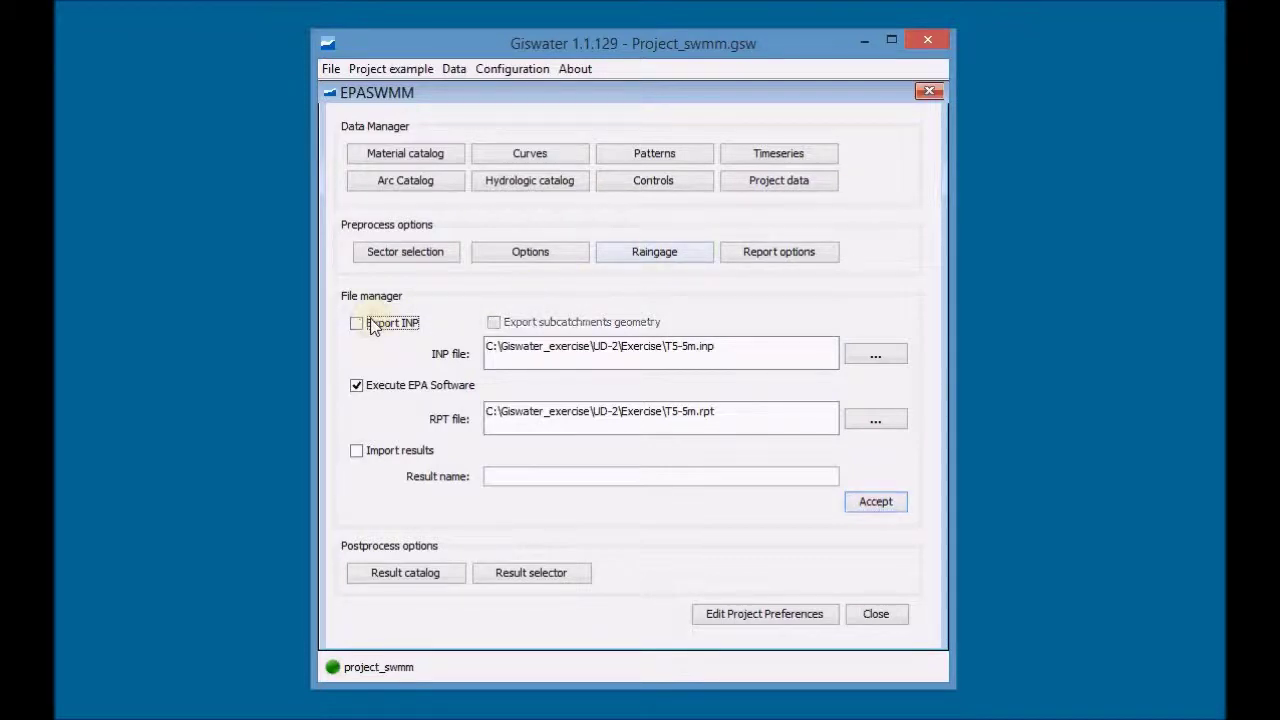
{"action": "left_click", "coordinate": [373, 391]}
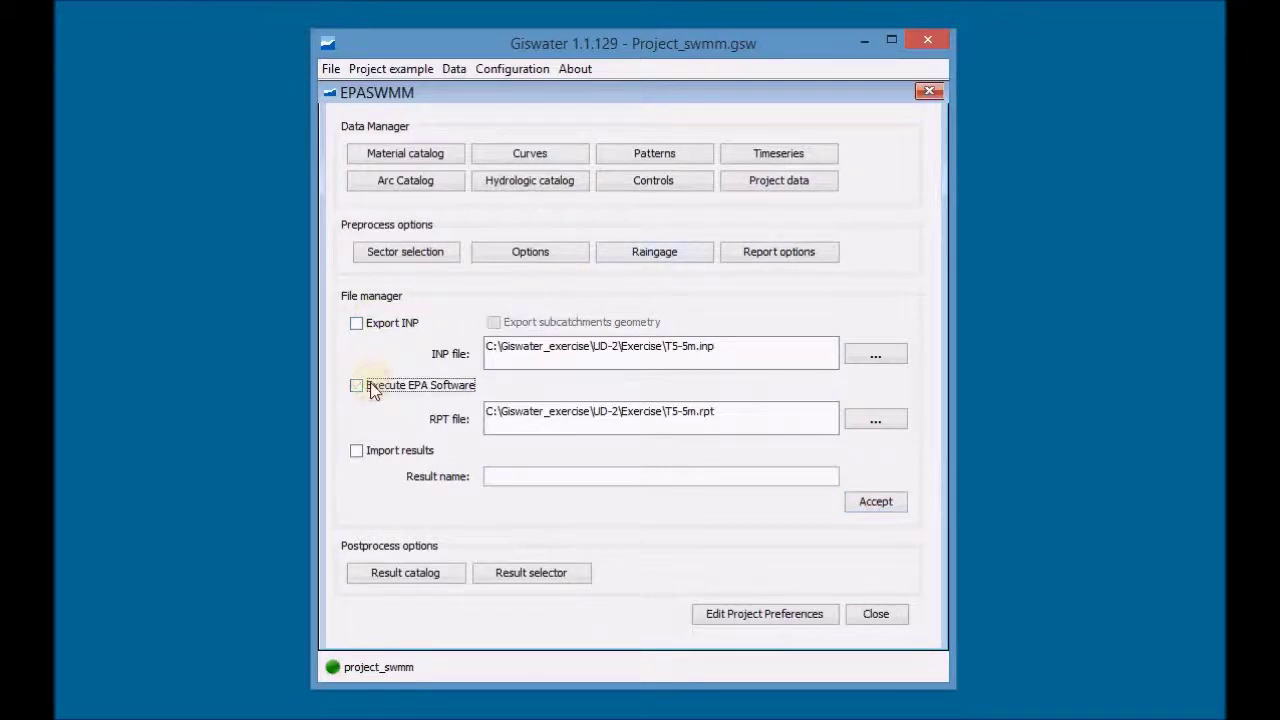
{"action": "left_click", "coordinate": [371, 453]}
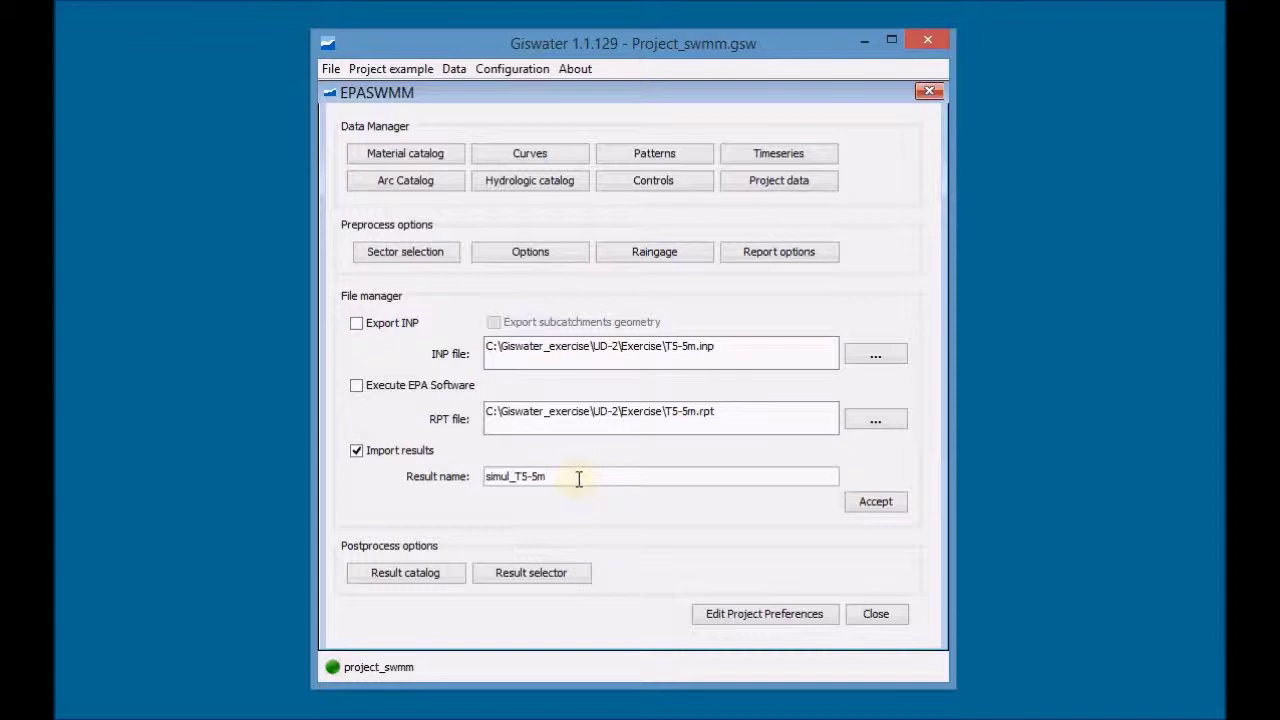
{"action": "left_click", "coordinate": [578, 479]}
{"action": "left_click", "coordinate": [875, 502]}
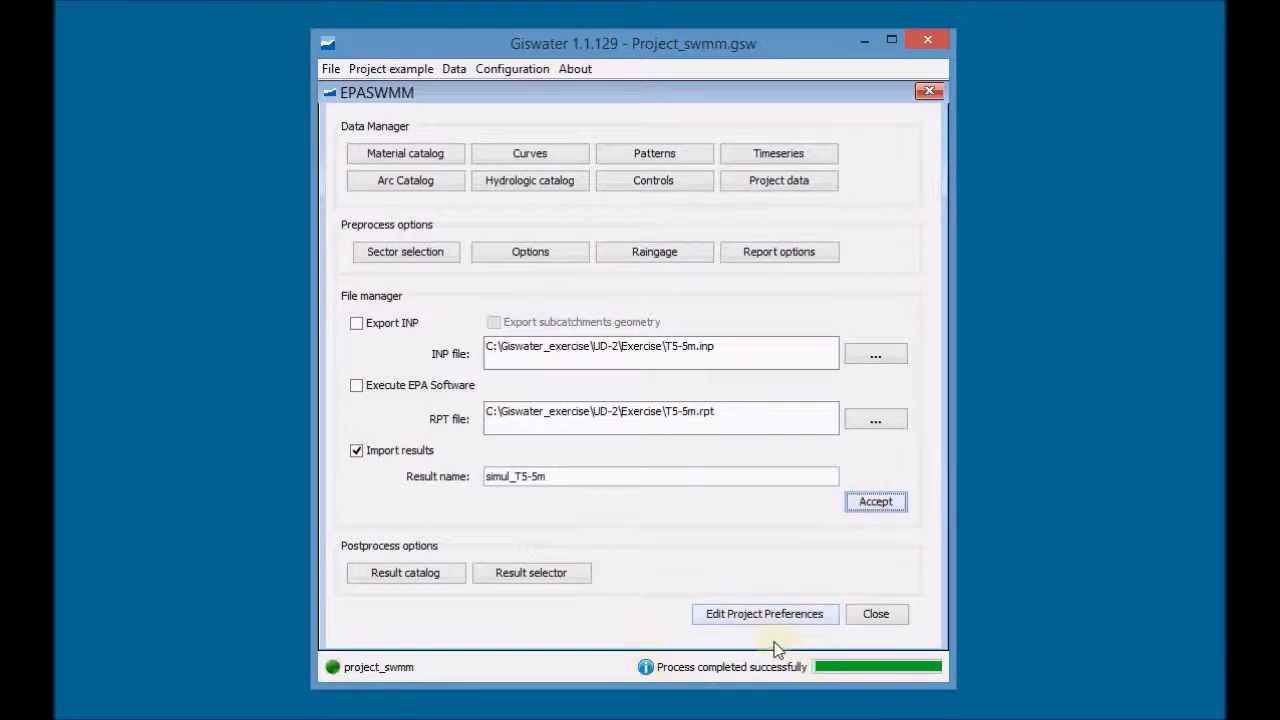
Check simul_T5-5m in the catalog of imported results, then close it
{"action": "left_click", "coordinate": [418, 575]}
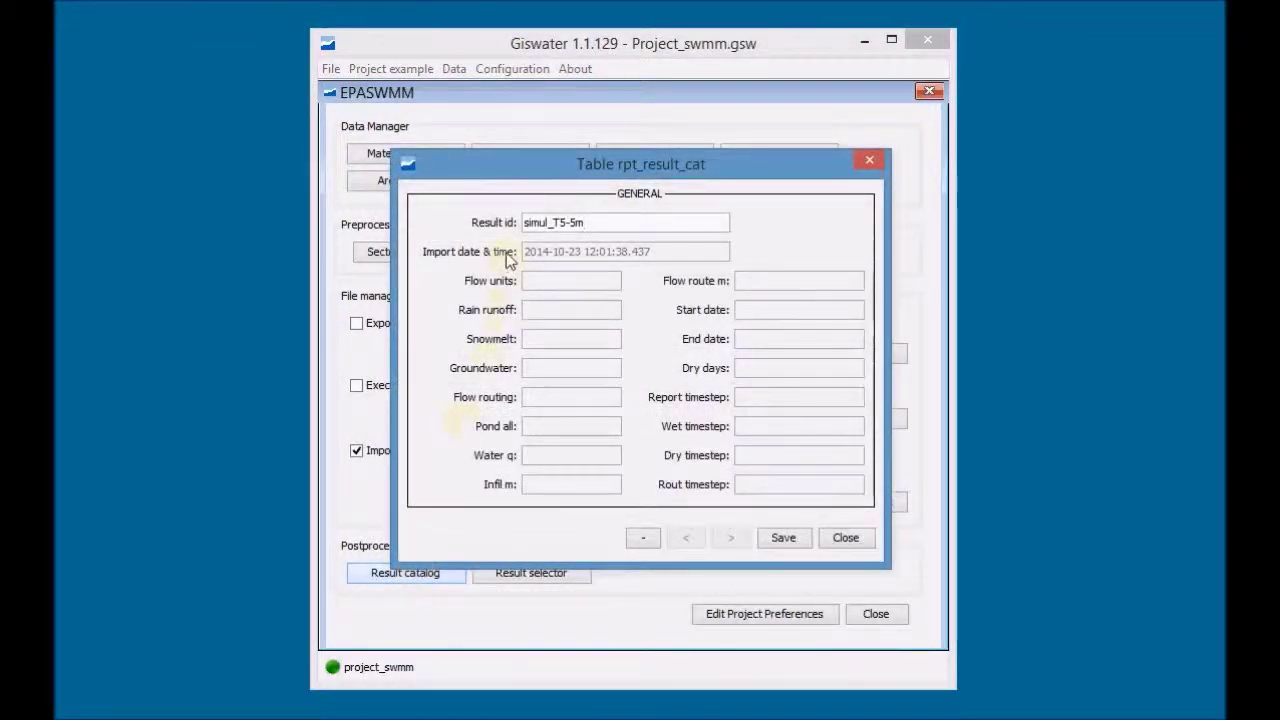
{"action": "left_click_drag", "start_coordinate": [605, 222], "coordinate": [500, 213]}
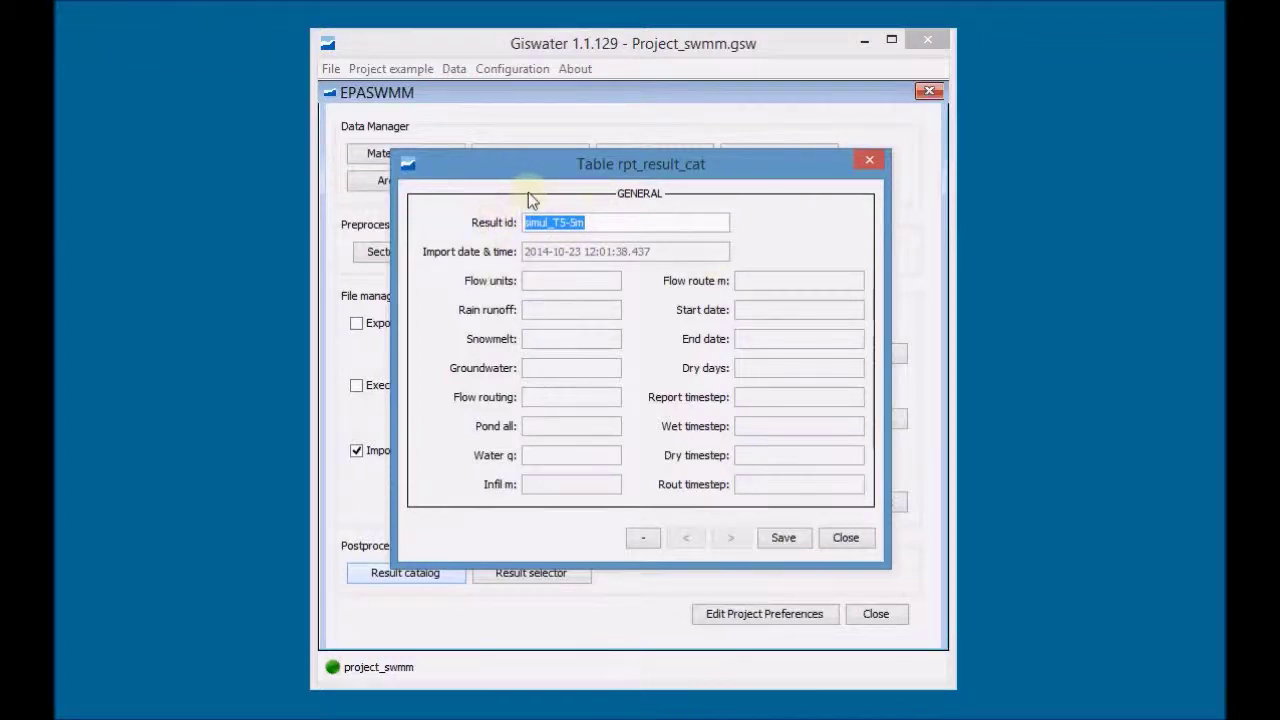
{"action": "left_click", "coordinate": [854, 538]}
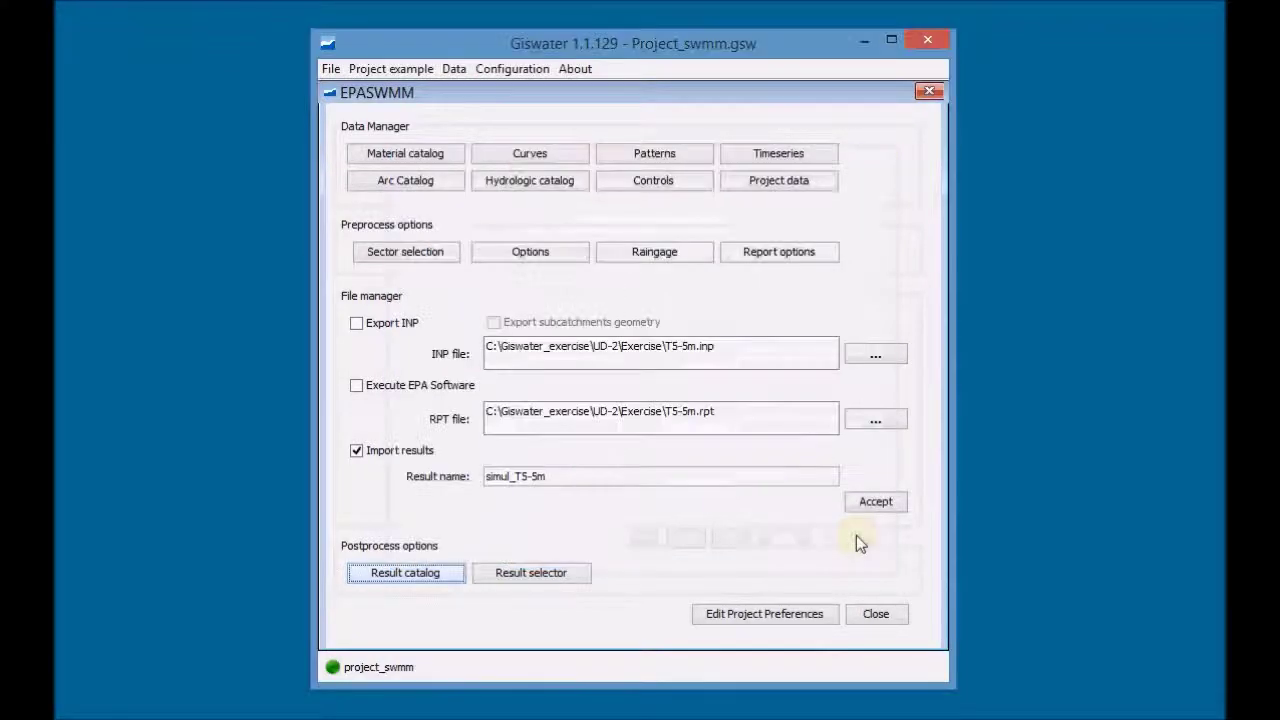
Choose simul_T5-5m as the Result id in the result selection table and close it
{"action": "left_click", "coordinate": [556, 572]}
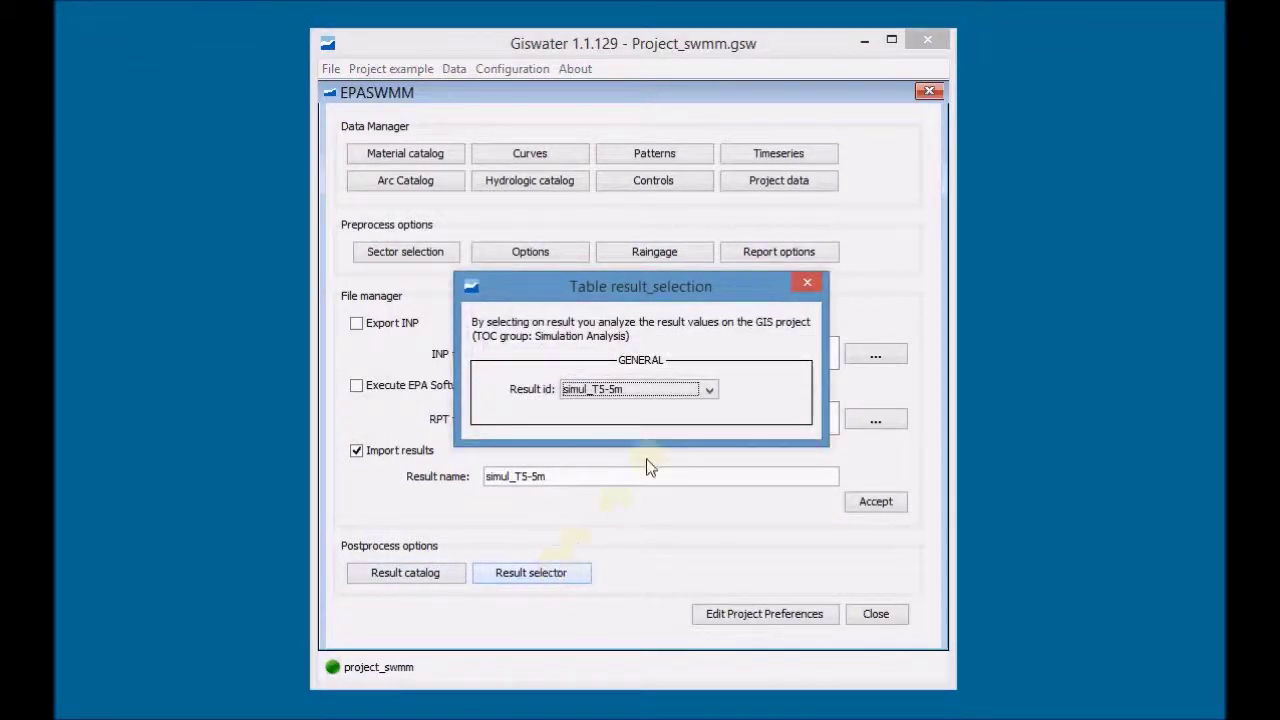
{"action": "left_click", "coordinate": [709, 390]}
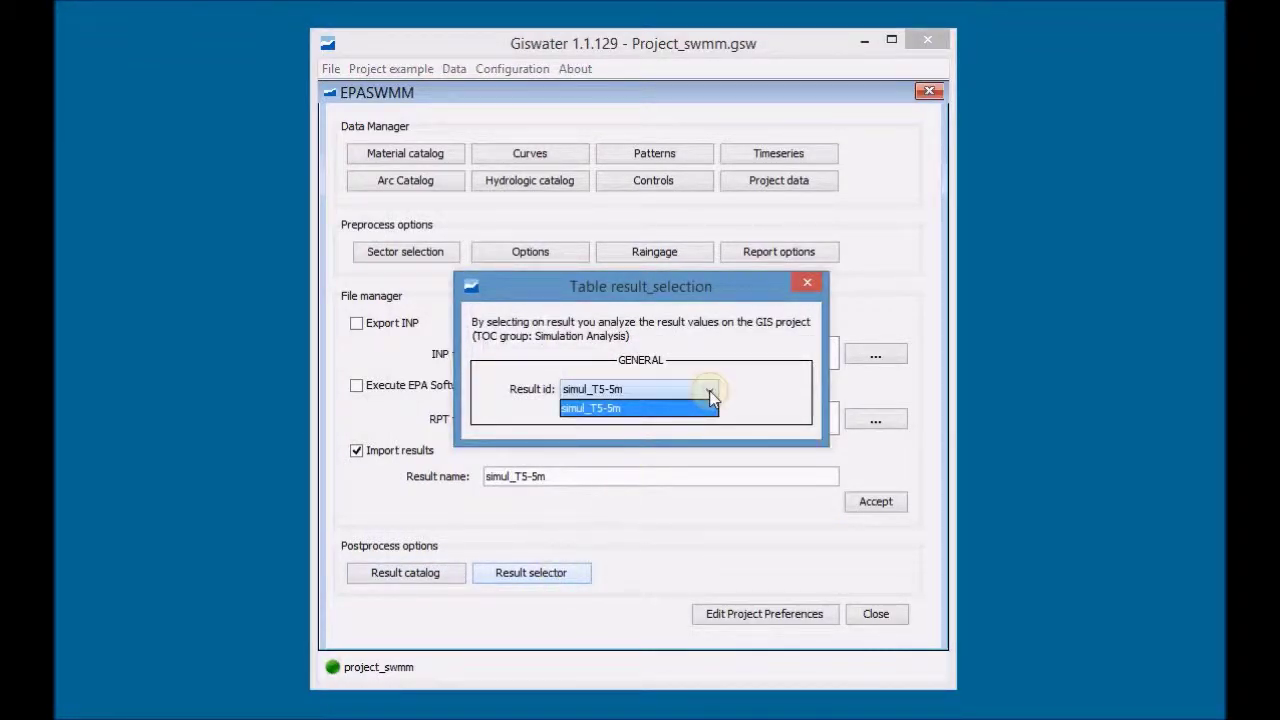
{"action": "left_click", "coordinate": [709, 392]}
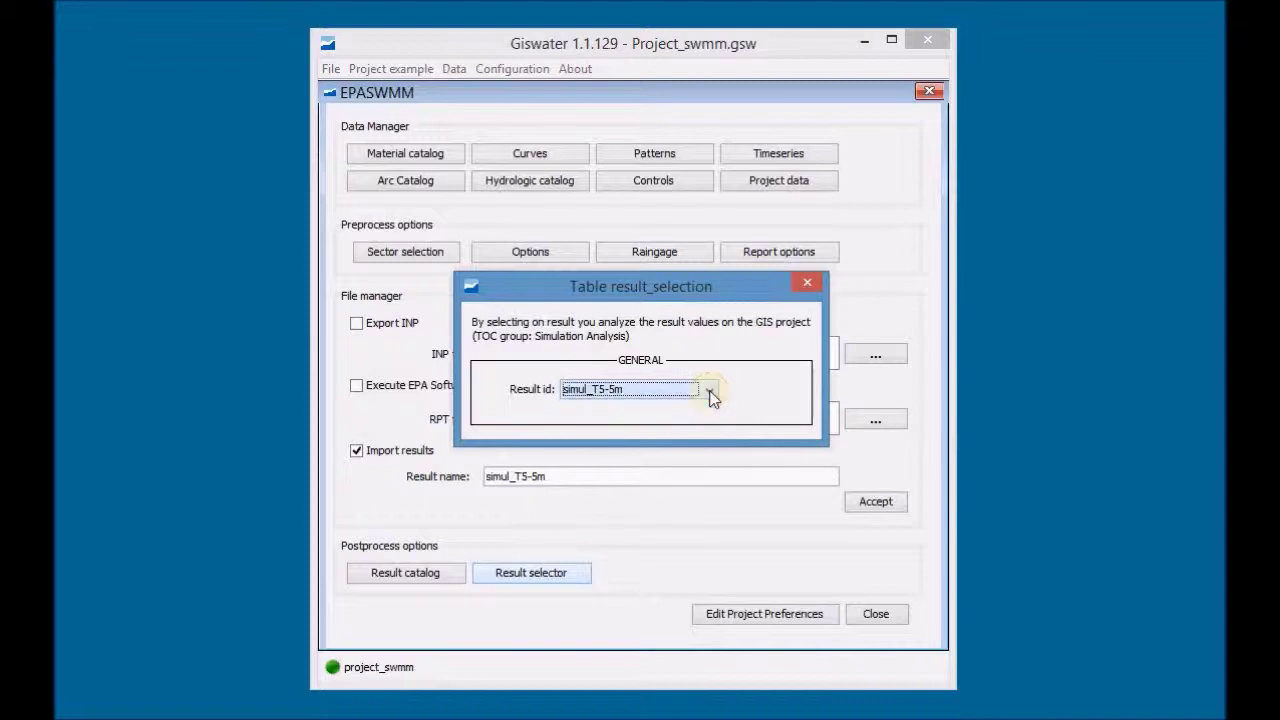
{"action": "left_click", "coordinate": [807, 283]}
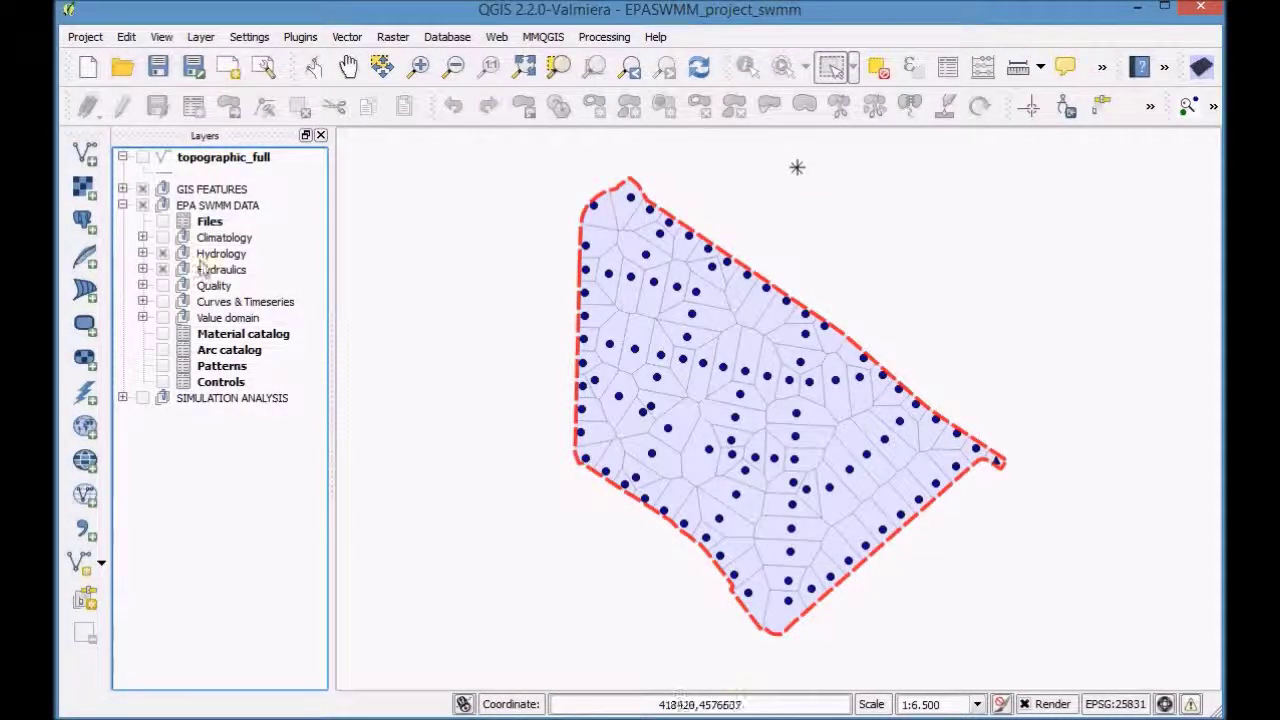
Hide and collapse the EPA SWMM DATA group, then expand and switch on SIMULATION ANALYSIS
{"action": "left_click", "coordinate": [142, 205]}
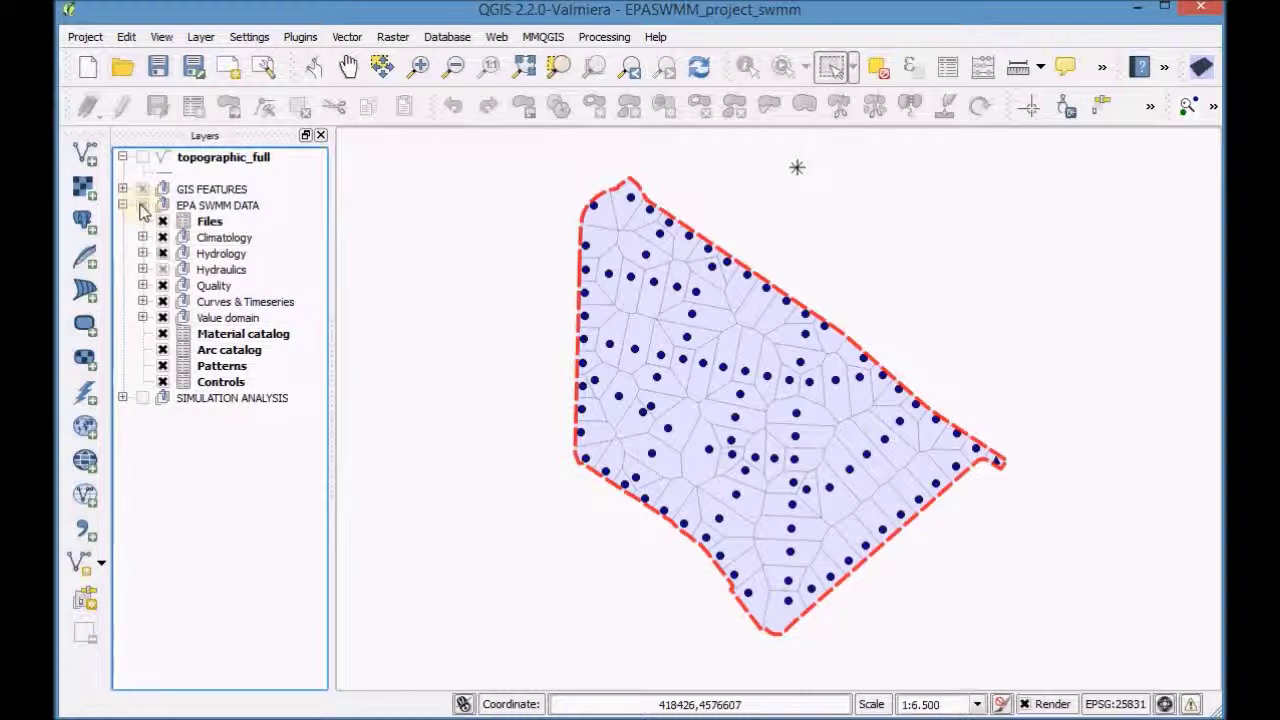
{"action": "left_click", "coordinate": [142, 205]}
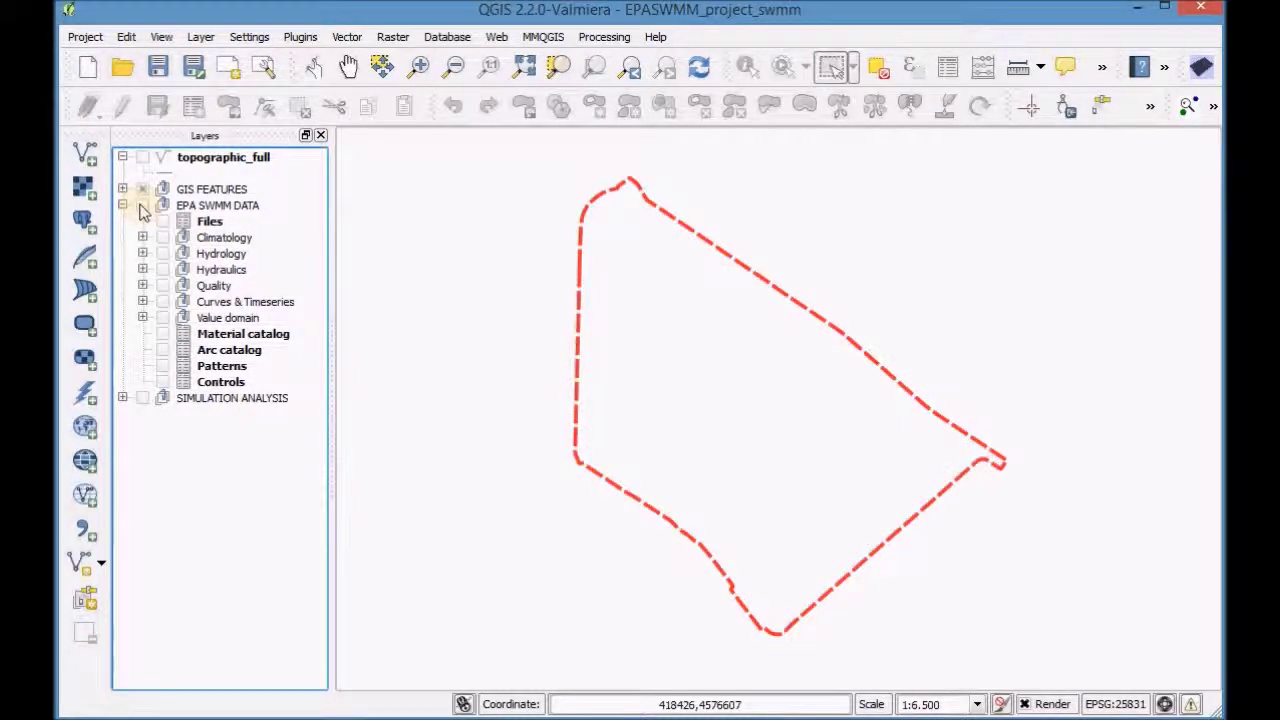
{"action": "left_click", "coordinate": [122, 205]}
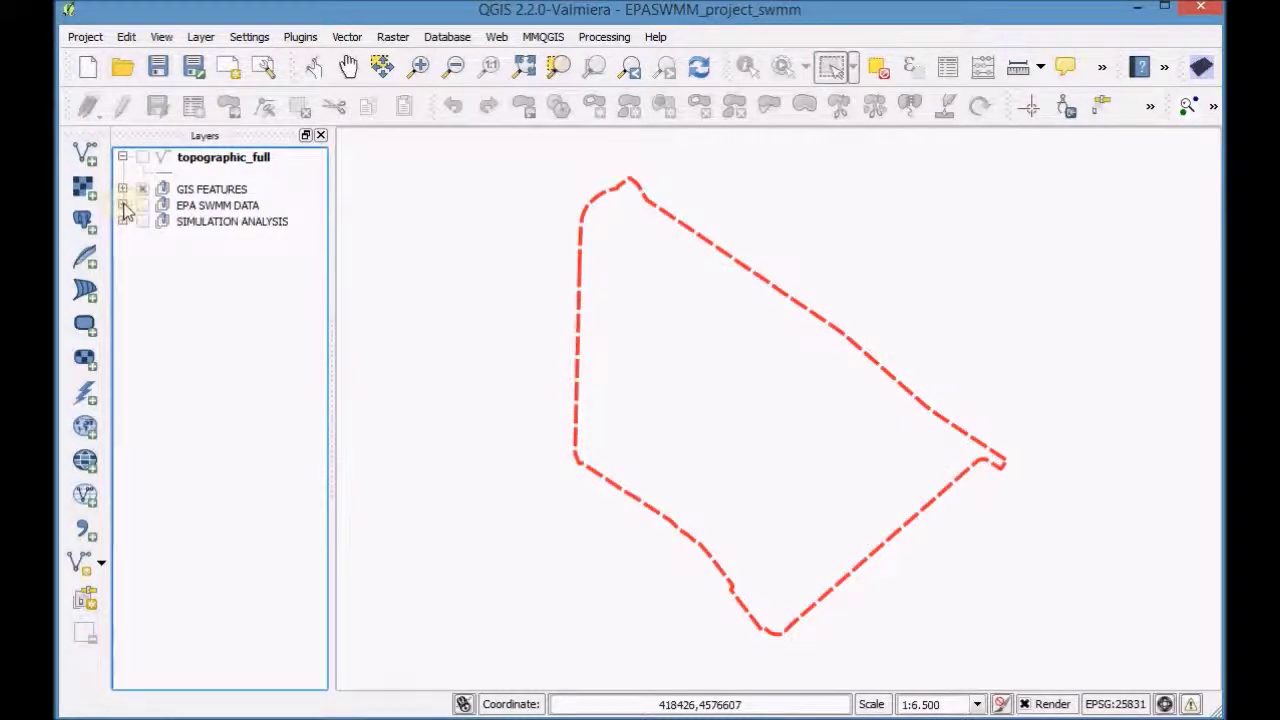
{"action": "left_click", "coordinate": [122, 221]}
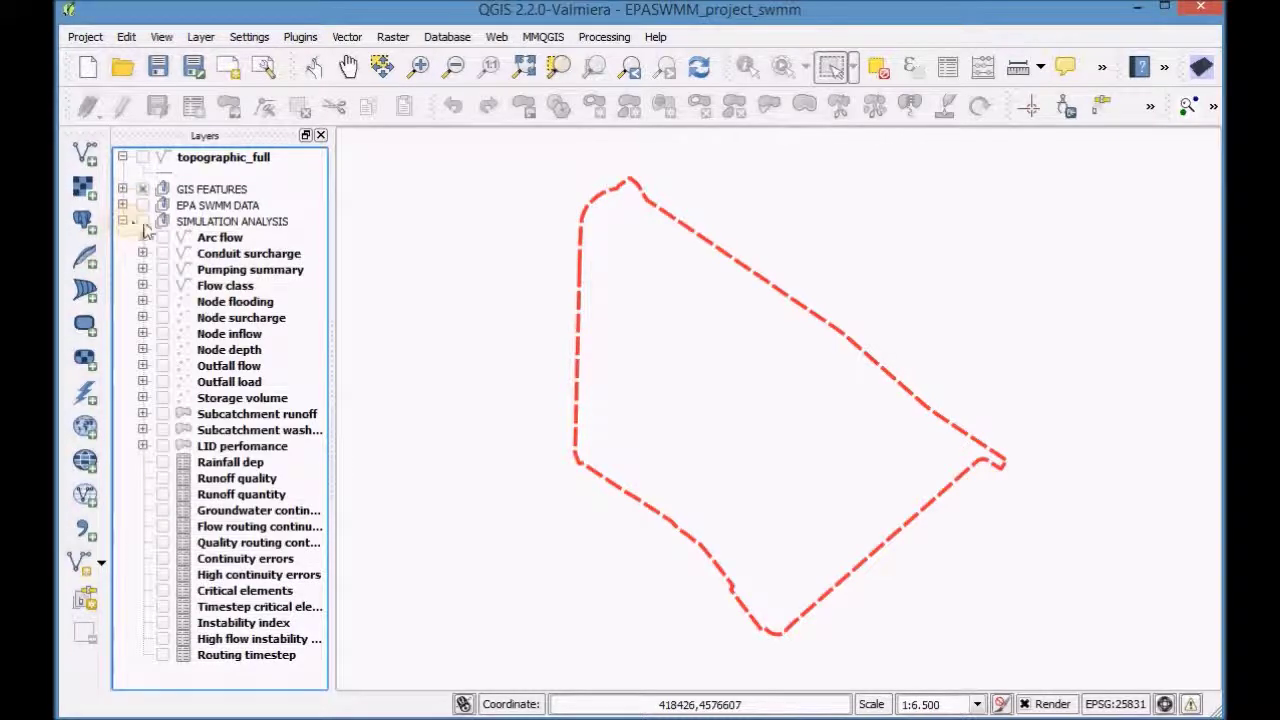
{"action": "left_click", "coordinate": [142, 221]}
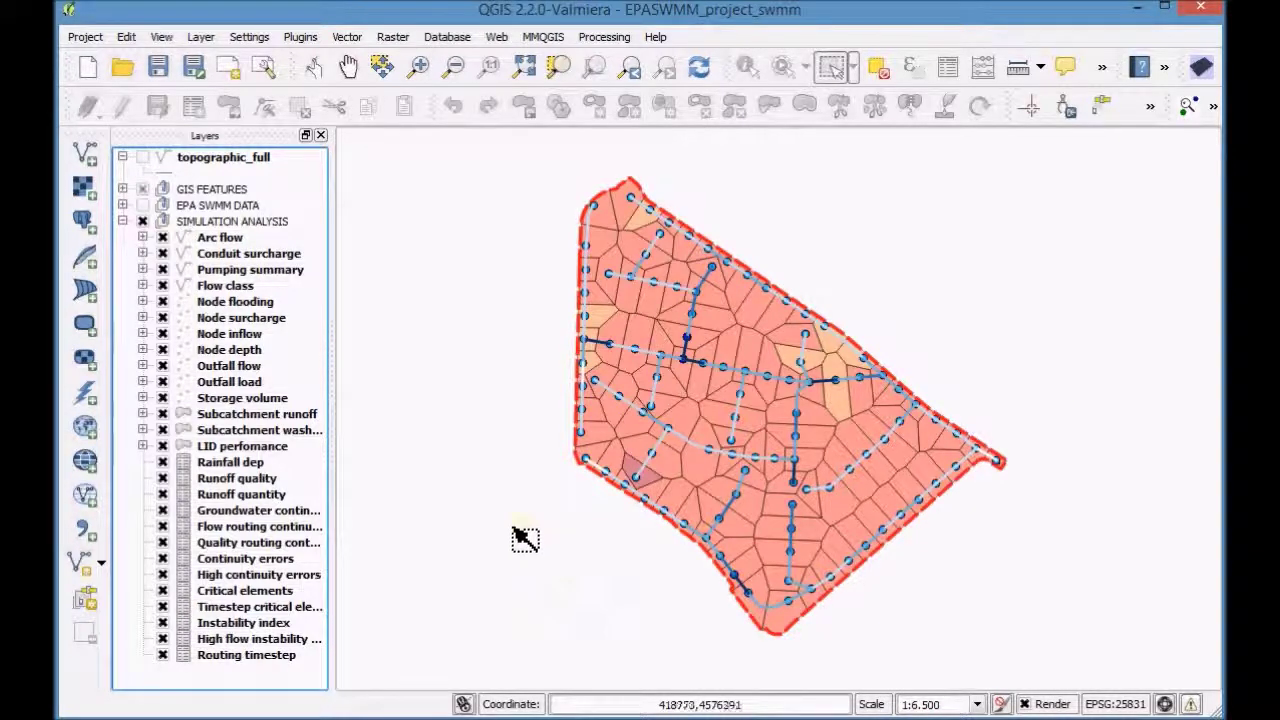
Expand the Arc flow, Node flooding and Subcatchment runoff legends and select Arc flow
{"action": "left_click", "coordinate": [143, 238]}
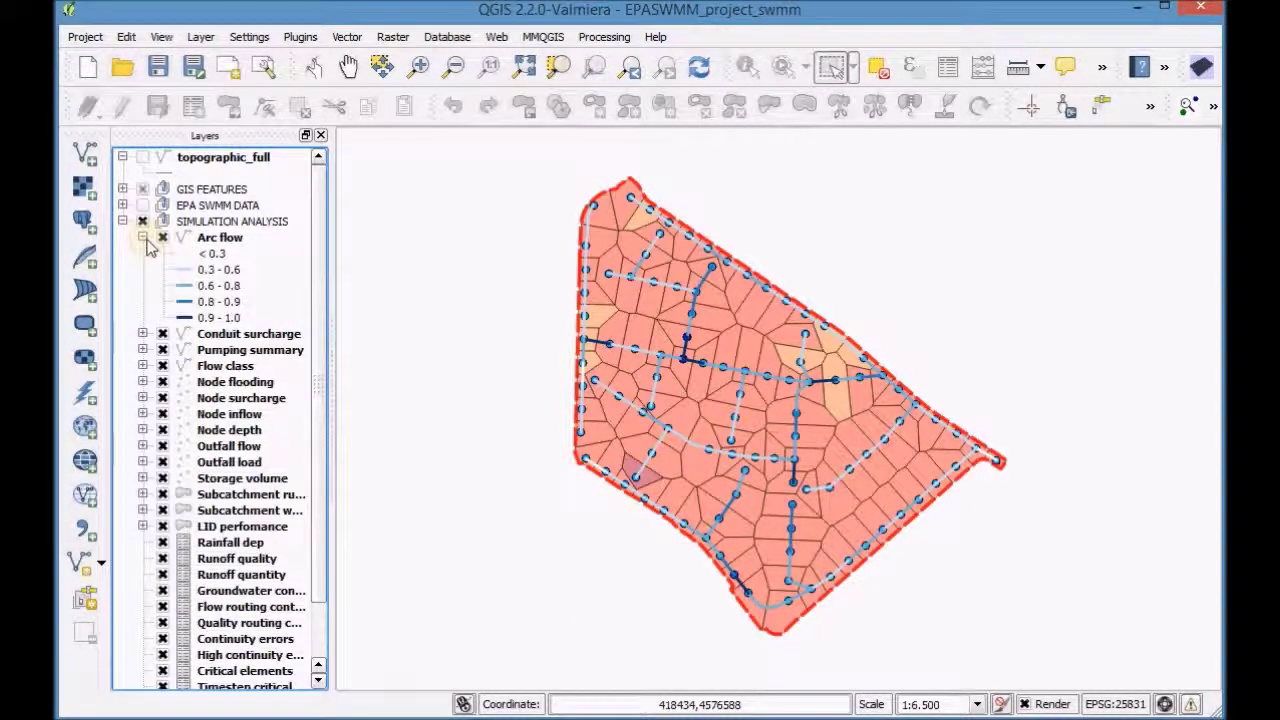
{"action": "left_click", "coordinate": [143, 382]}
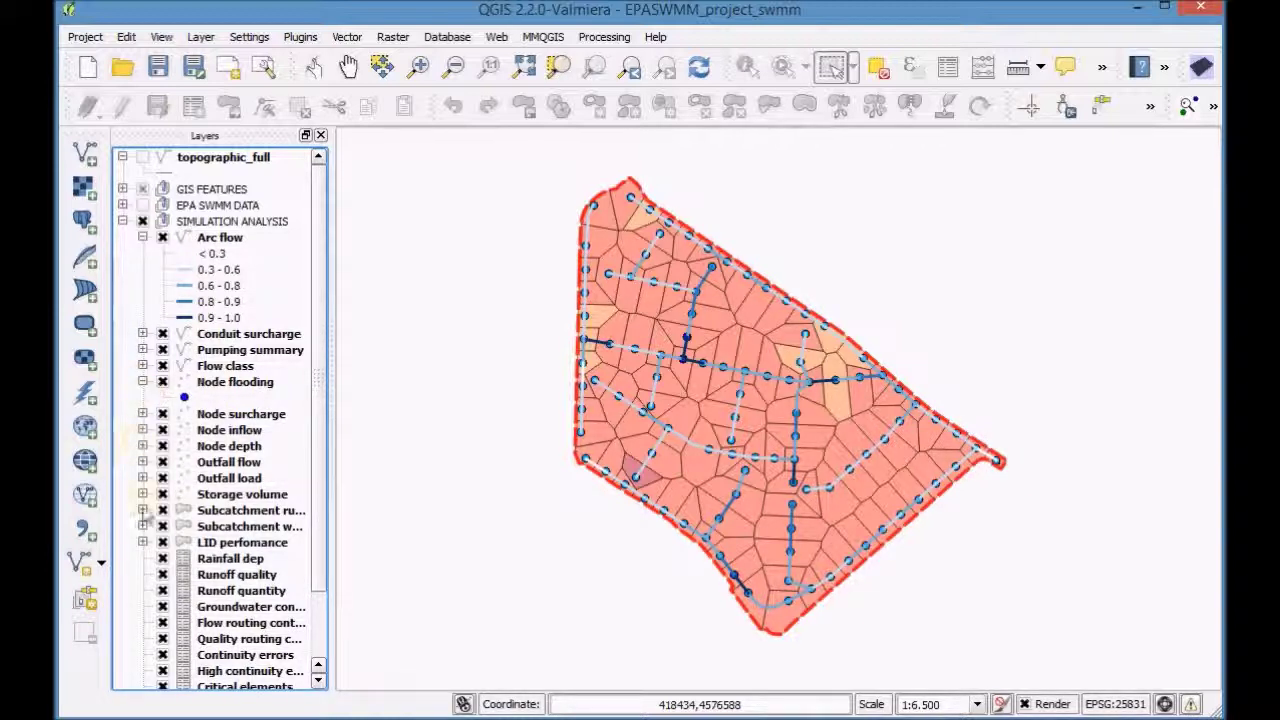
{"action": "left_click", "coordinate": [143, 510]}
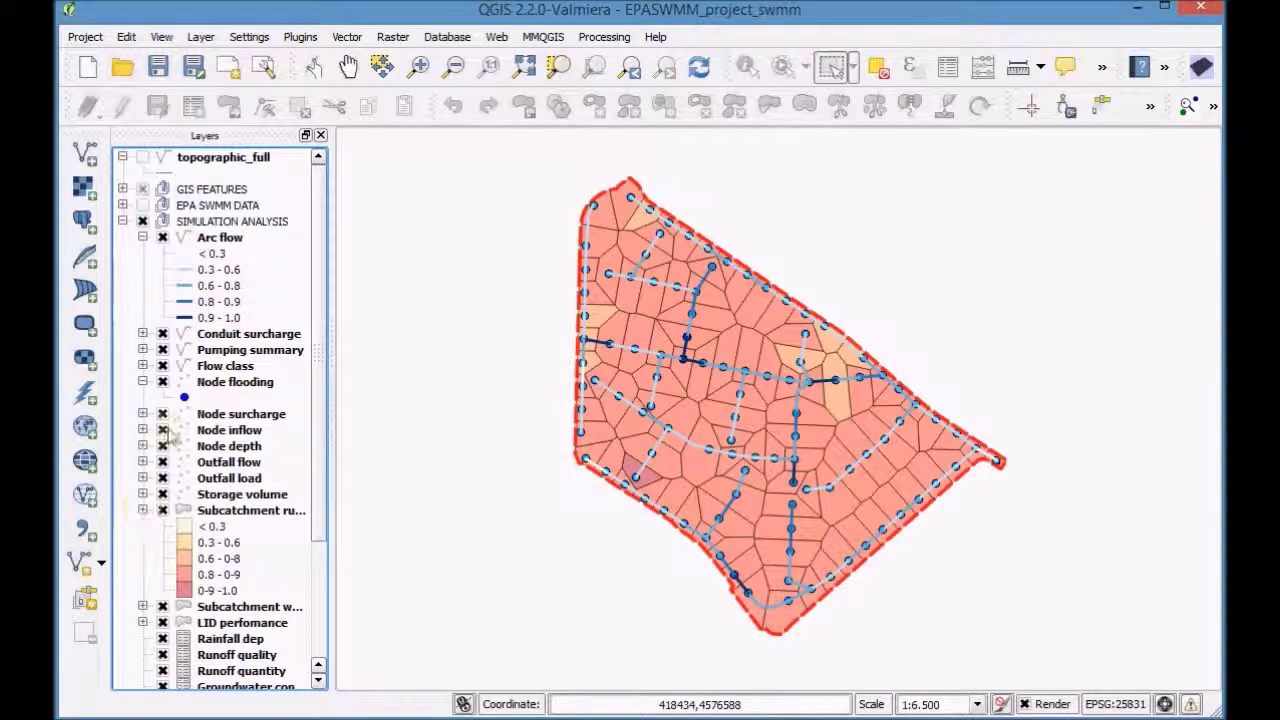
{"action": "left_click", "coordinate": [220, 240]}
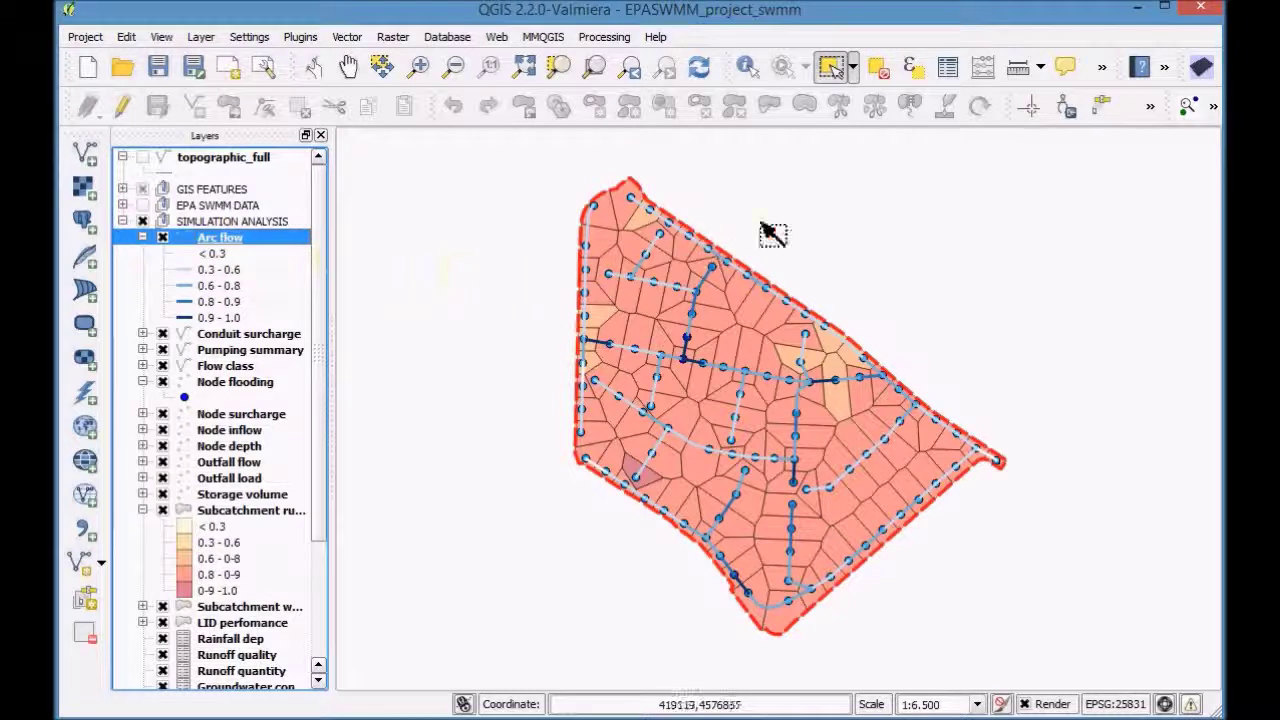
{"action": "left_click", "coordinate": [948, 70]}
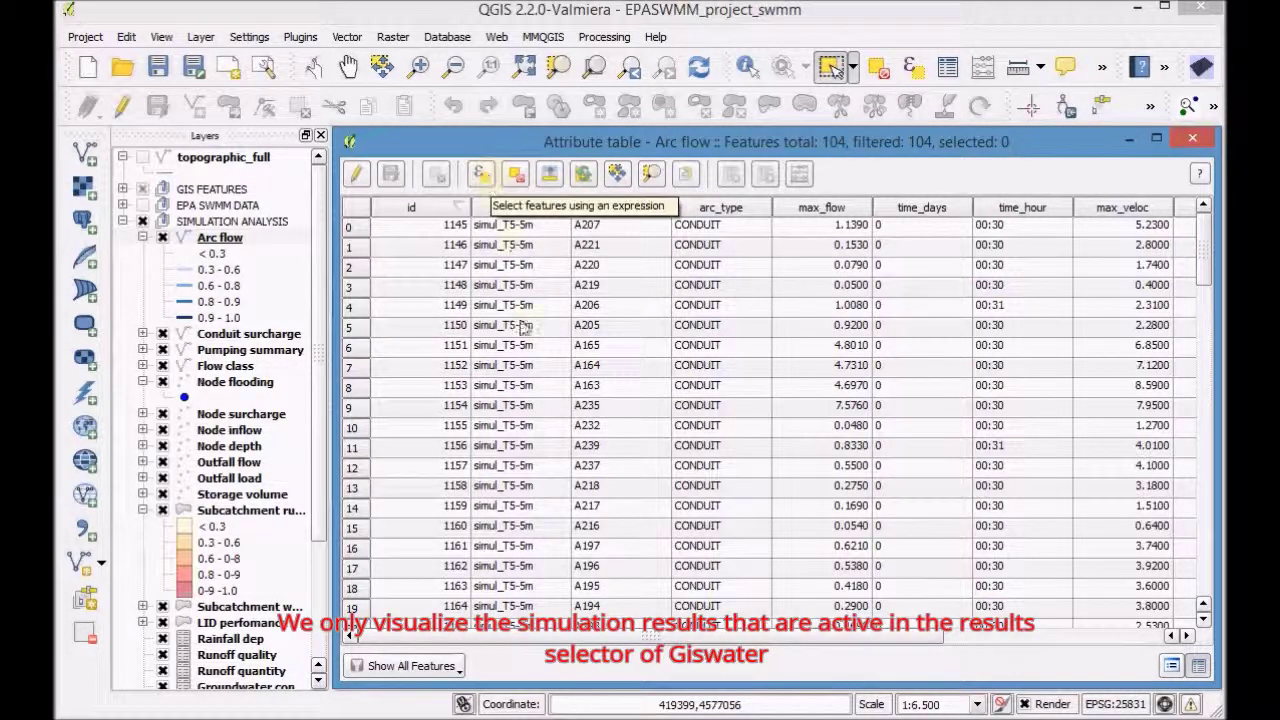
{"action": "left_click_drag", "start_coordinate": [604, 640], "coordinate": [818, 656]}
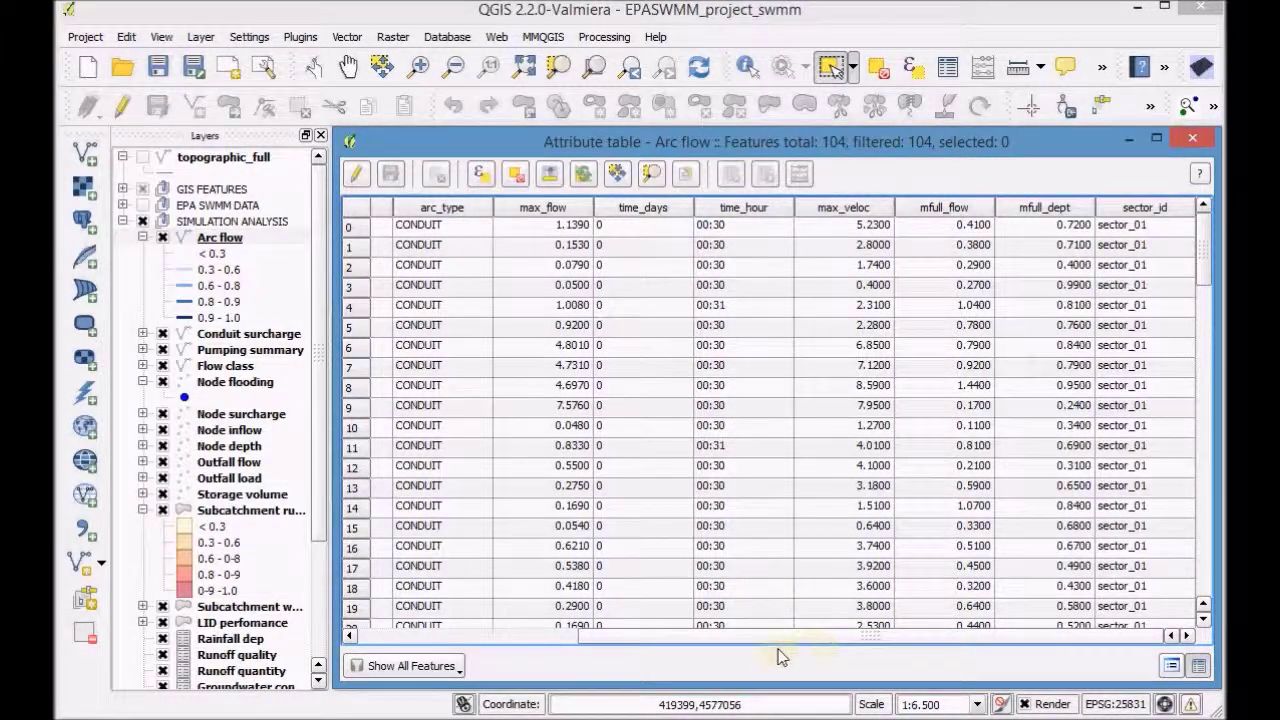
{"action": "left_click_drag", "start_coordinate": [781, 656], "coordinate": [620, 651]}
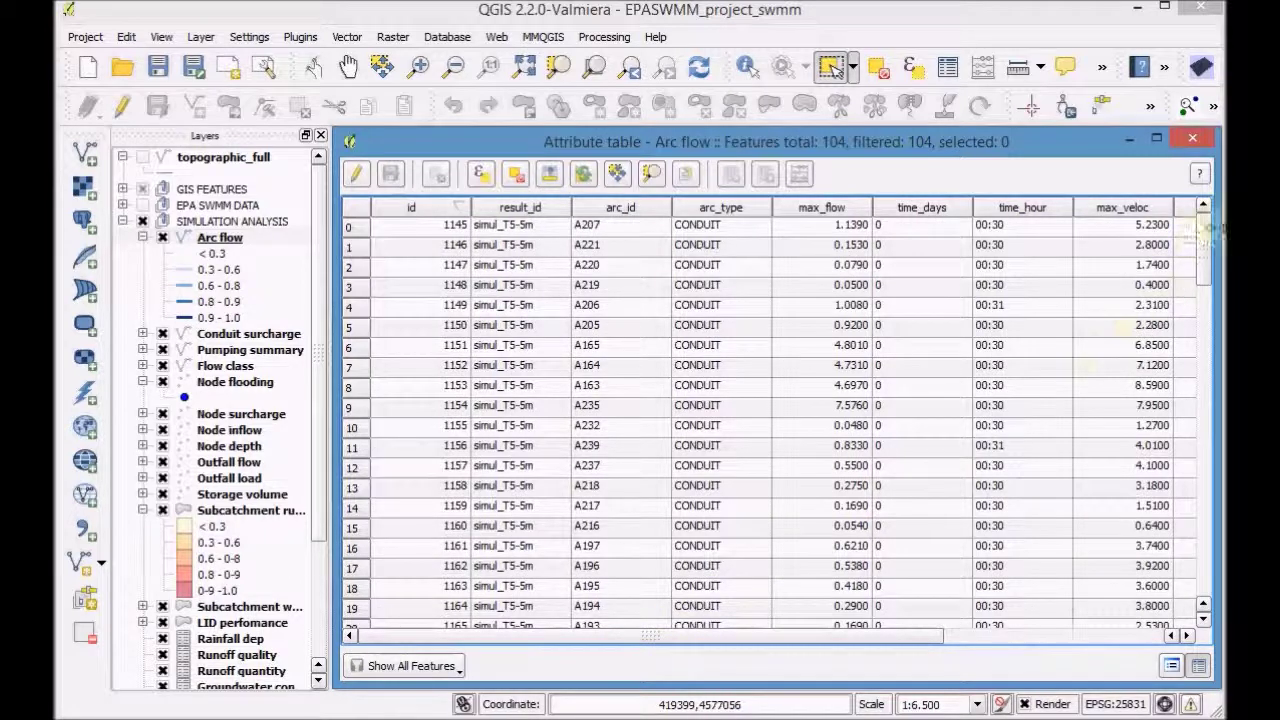
{"action": "mouse_move", "coordinate": [1207, 238]}
{"action": "left_mouse_down"}
{"action": "mouse_move", "coordinate": [1190, 405]}
{"action": "mouse_move", "coordinate": [1200, 548]}
{"action": "mouse_move", "coordinate": [1197, 220]}
{"action": "left_mouse_up"}
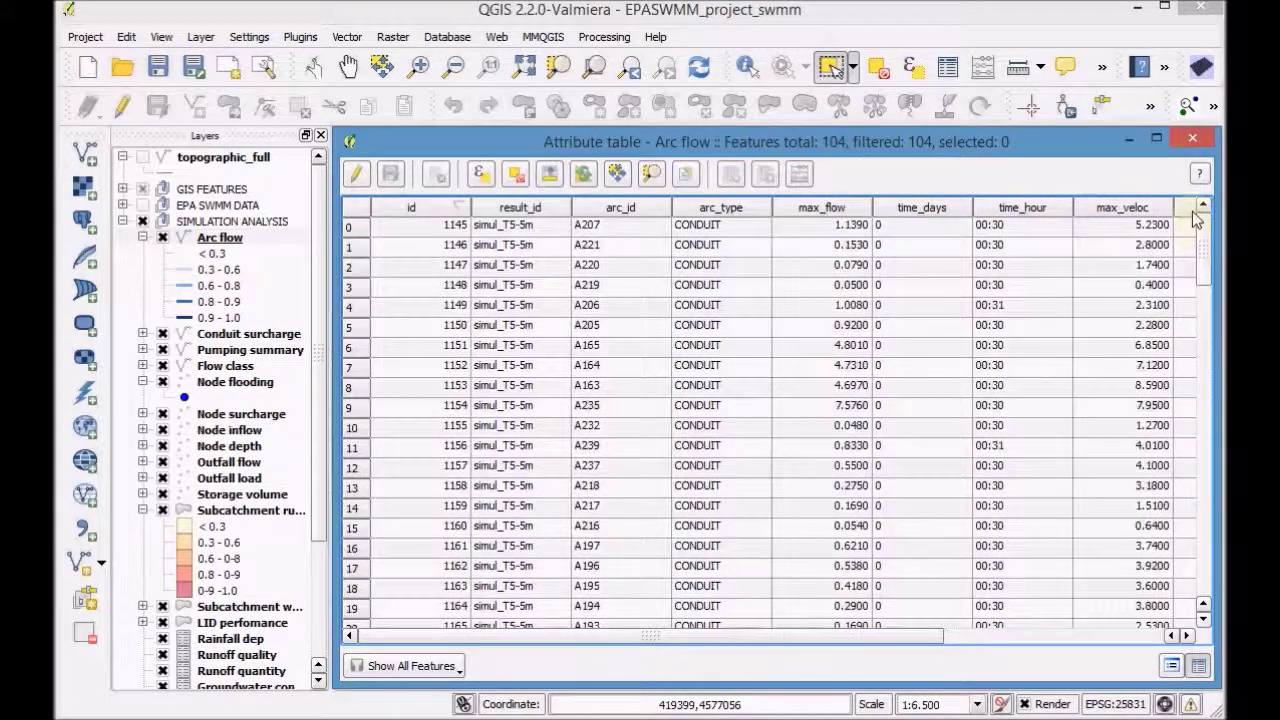
{"action": "left_click", "coordinate": [1191, 137]}
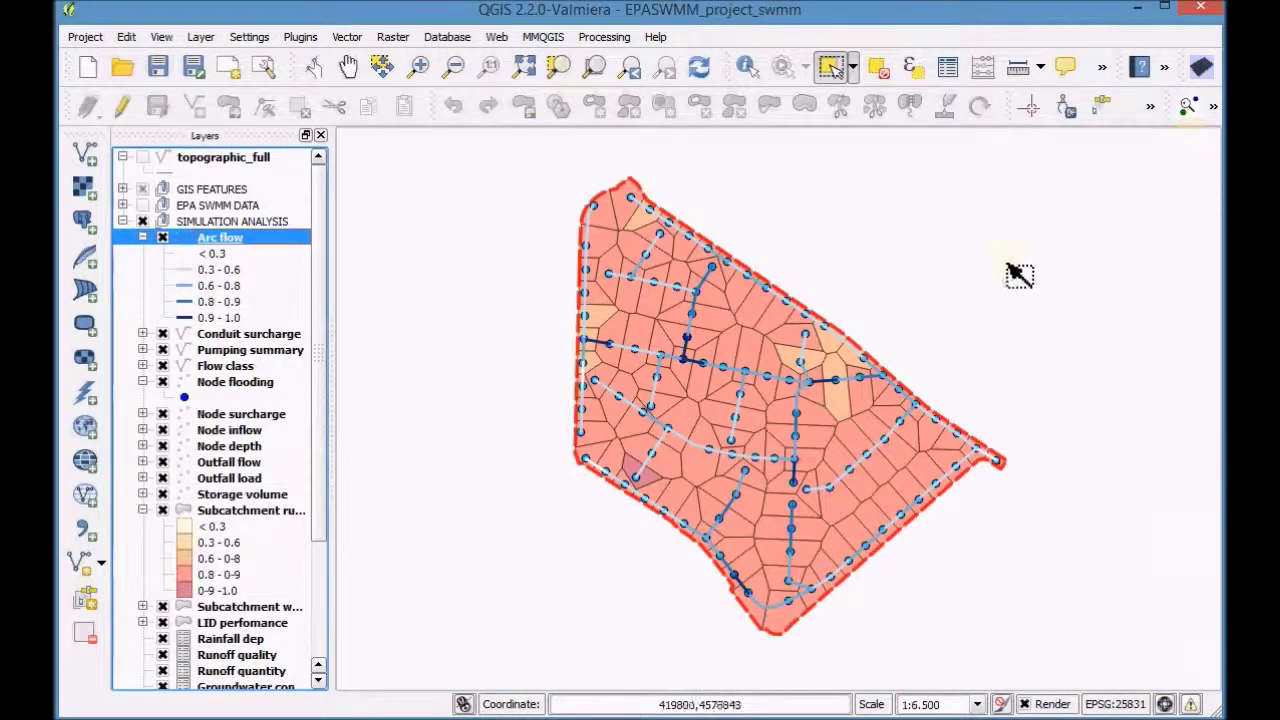
Review the Node flooding attribute table showing flooded nodes N62 and N36, then close it
{"action": "left_click", "coordinate": [230, 384]}
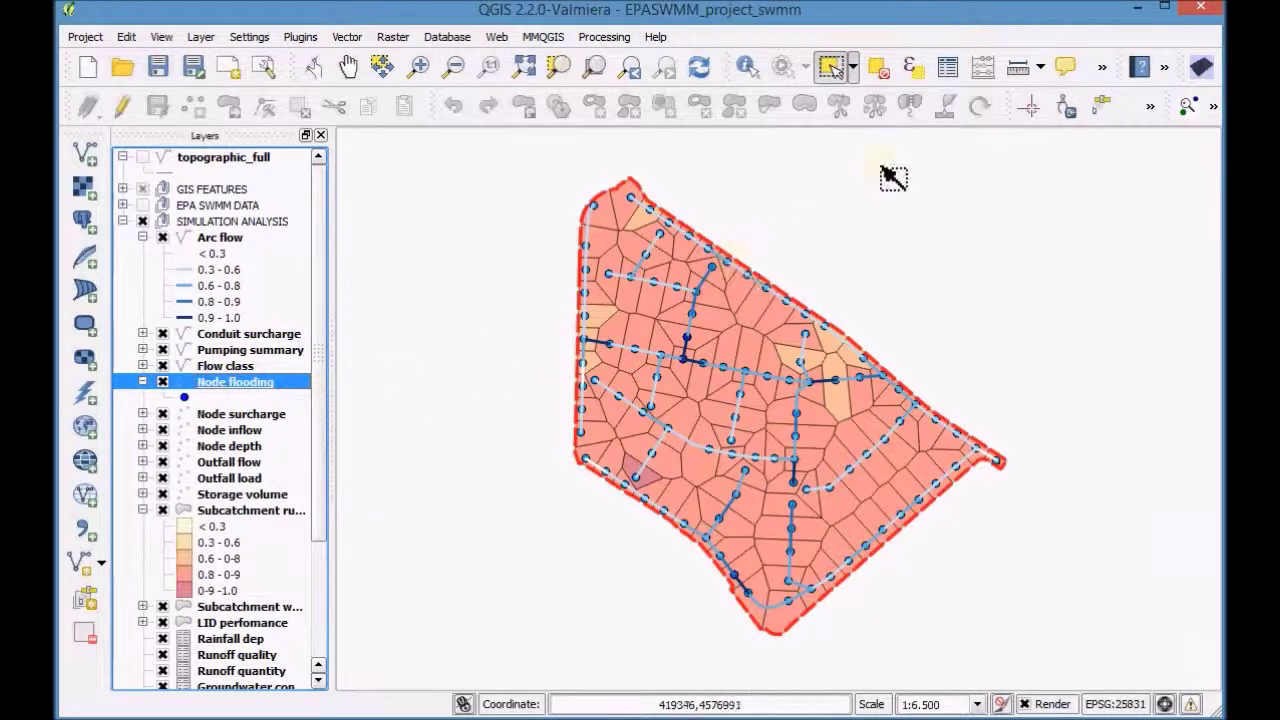
{"action": "left_click", "coordinate": [947, 70]}
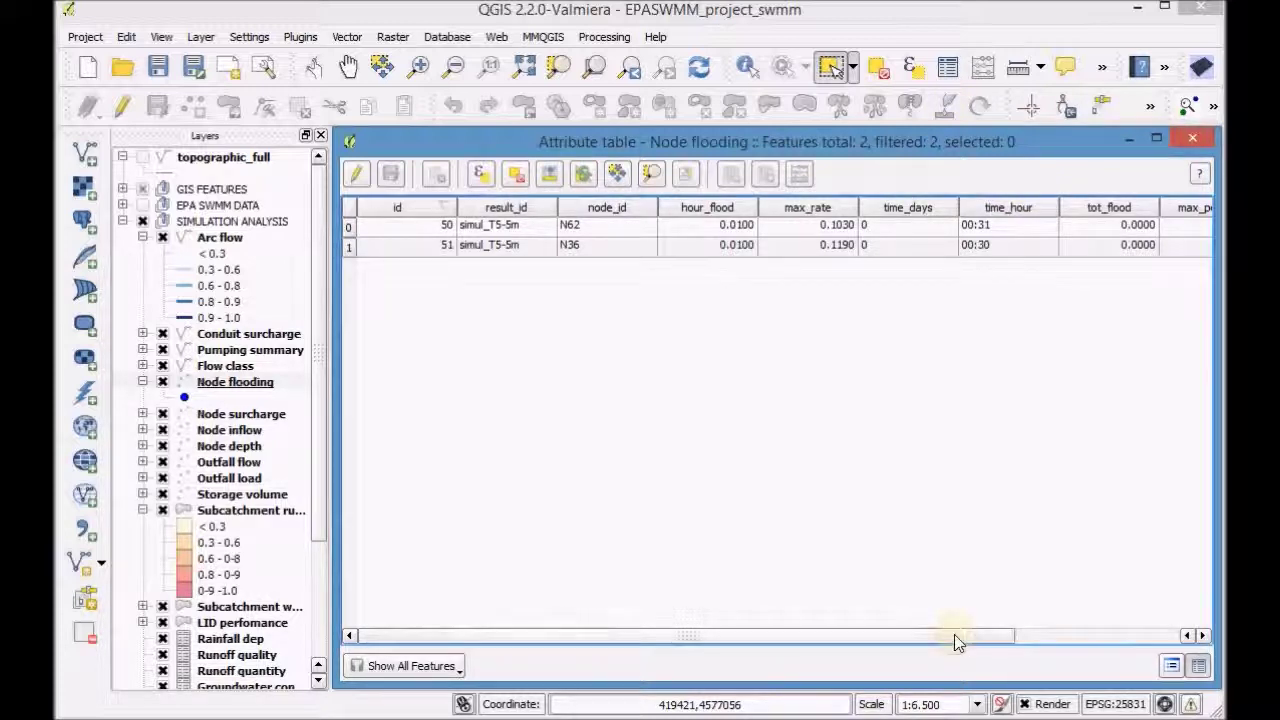
{"action": "mouse_move", "coordinate": [954, 638]}
{"action": "left_mouse_down"}
{"action": "mouse_move", "coordinate": [1130, 638]}
{"action": "mouse_move", "coordinate": [943, 645]}
{"action": "left_mouse_up"}
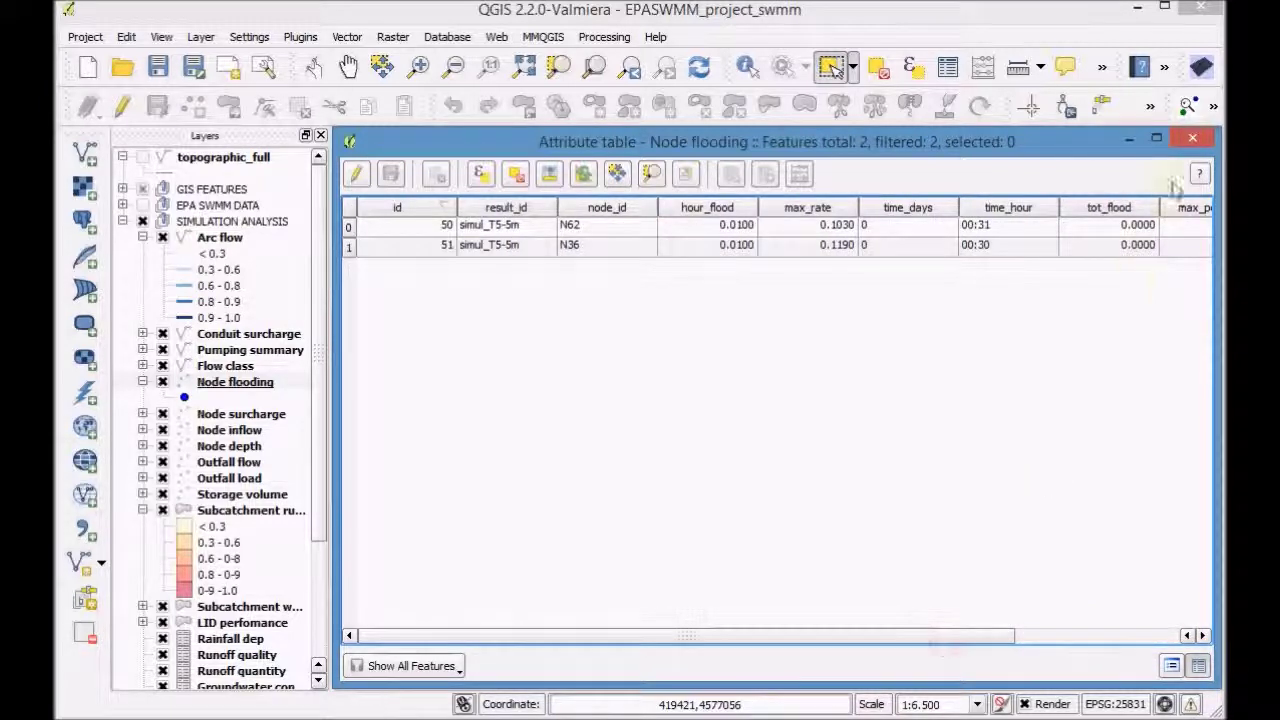
{"action": "left_click", "coordinate": [1193, 141]}
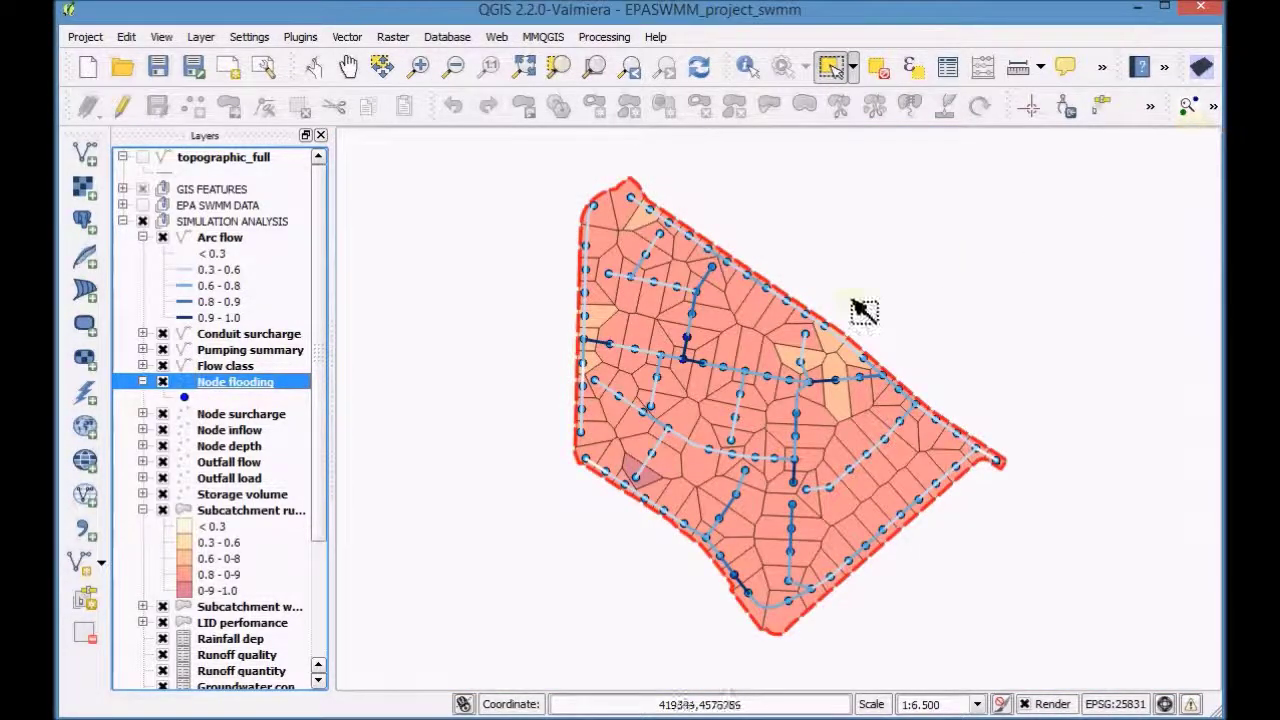
Collapse the Subcatchment runoff, Node flooding and Arc flow legends and the SIMULATION ANALYSIS group
{"action": "left_click", "coordinate": [142, 510]}
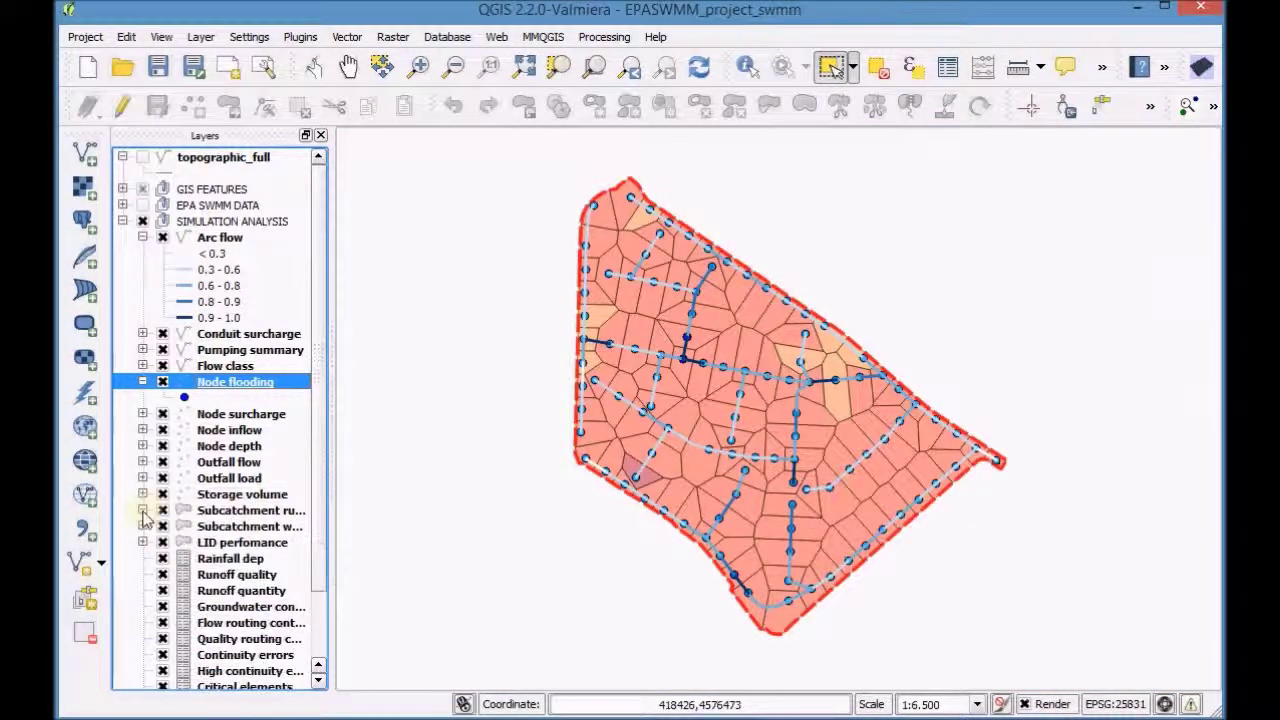
{"action": "left_click", "coordinate": [142, 382]}
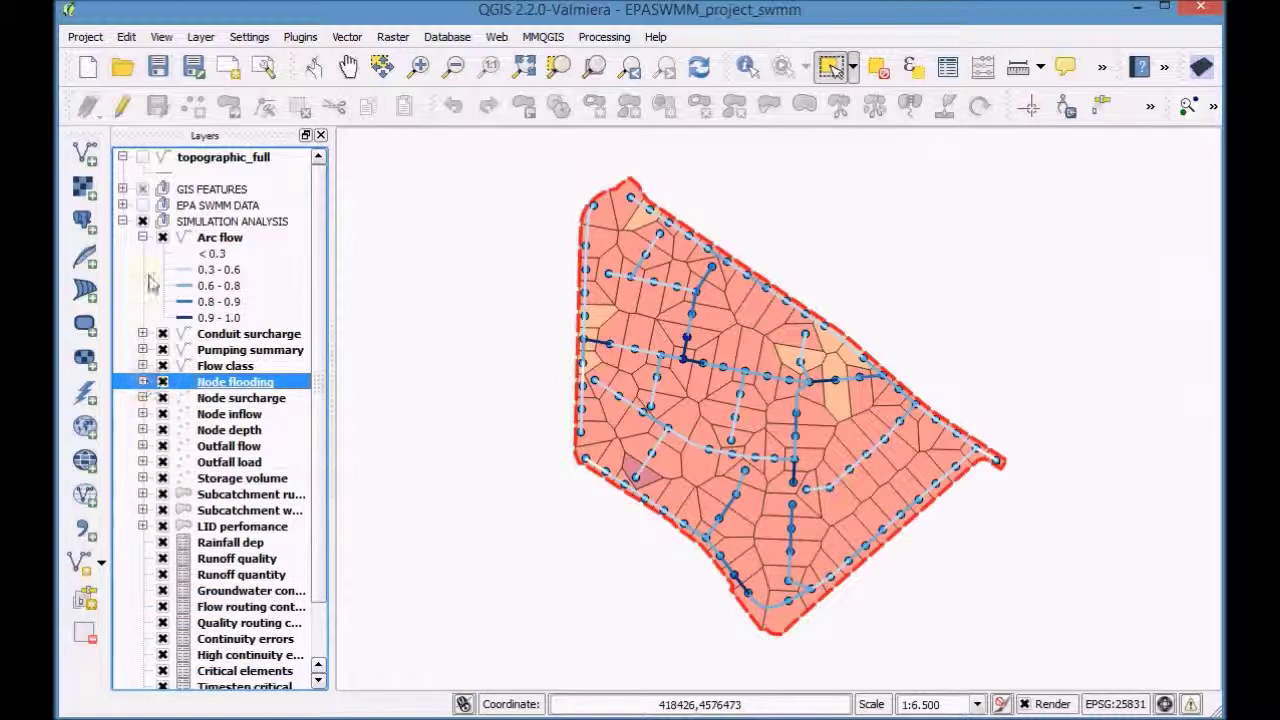
{"action": "left_click", "coordinate": [142, 237]}
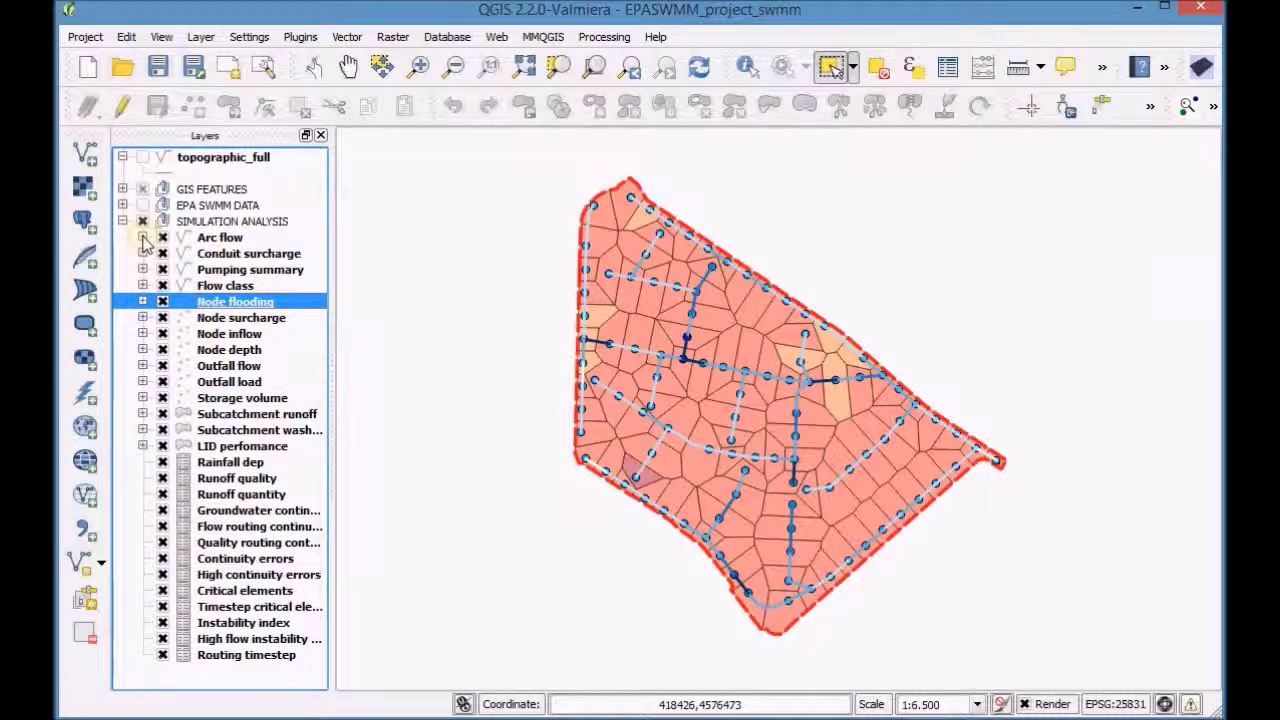
{"action": "left_click", "coordinate": [122, 221]}
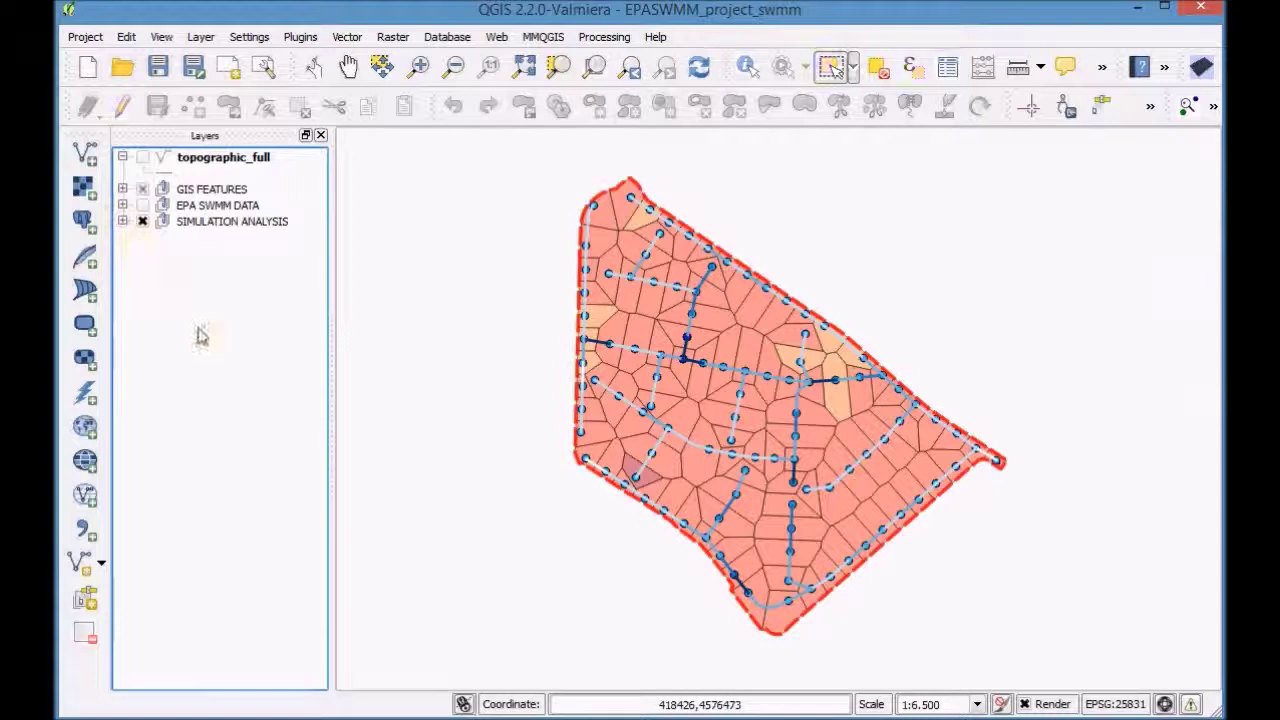